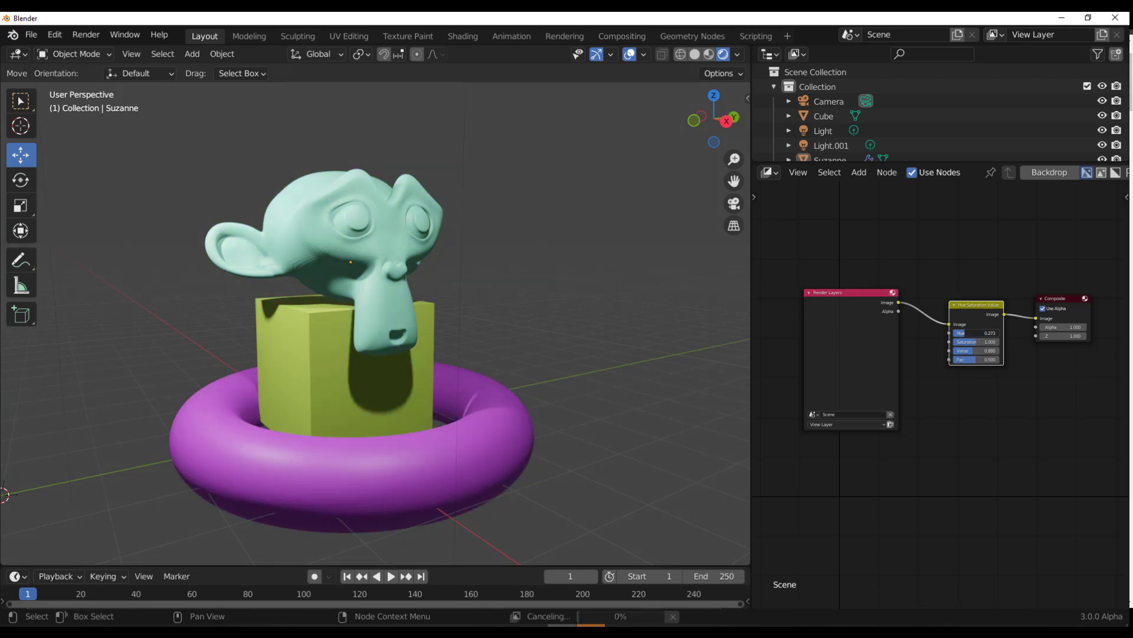
- Drag the Hue/Saturation node's Hue from 0.560 down to 0.213 to recolour the scene
{"action": "left_click_drag", "start_coordinate": [968, 334], "coordinate": [957, 351]}
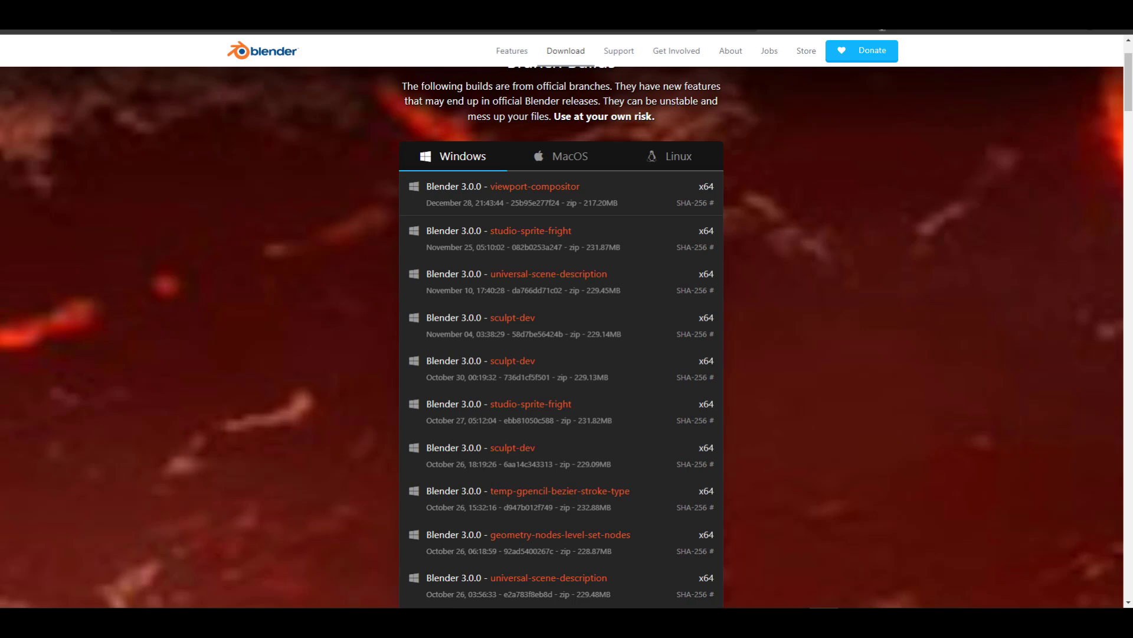
- Scroll the blender.org Branch Builds page to the Blender 3.0.0 viewport-compositor build
{"action": "scroll", "coordinate": [551, 193], "scroll_direction": "up", "scroll_amount": 2}
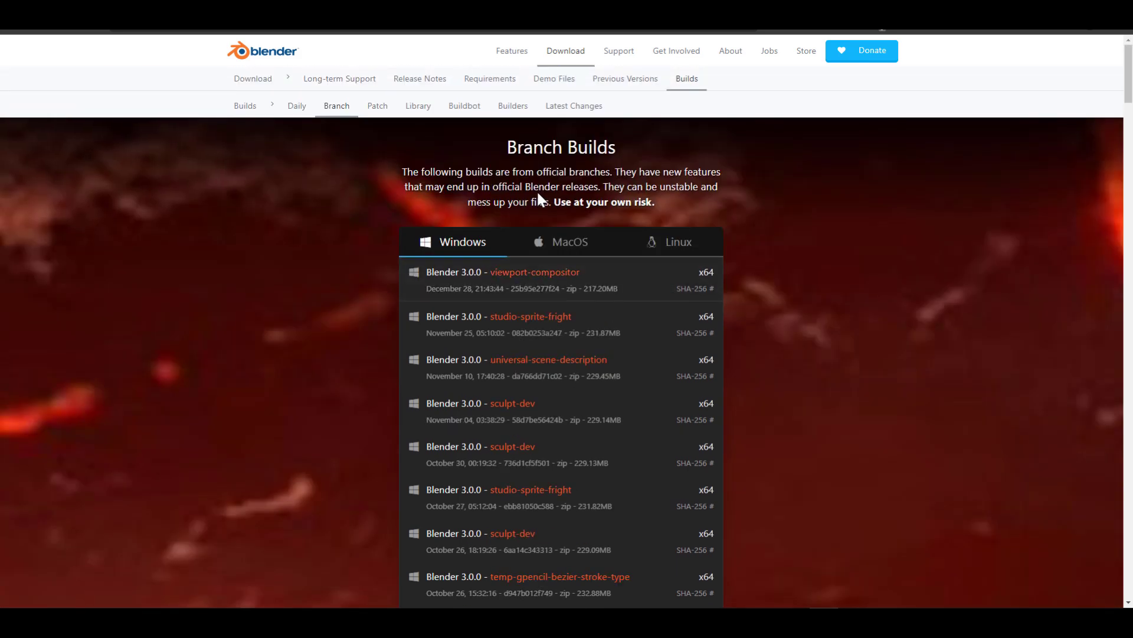
{"action": "scroll", "coordinate": [537, 189], "scroll_direction": "down", "scroll_amount": 2}
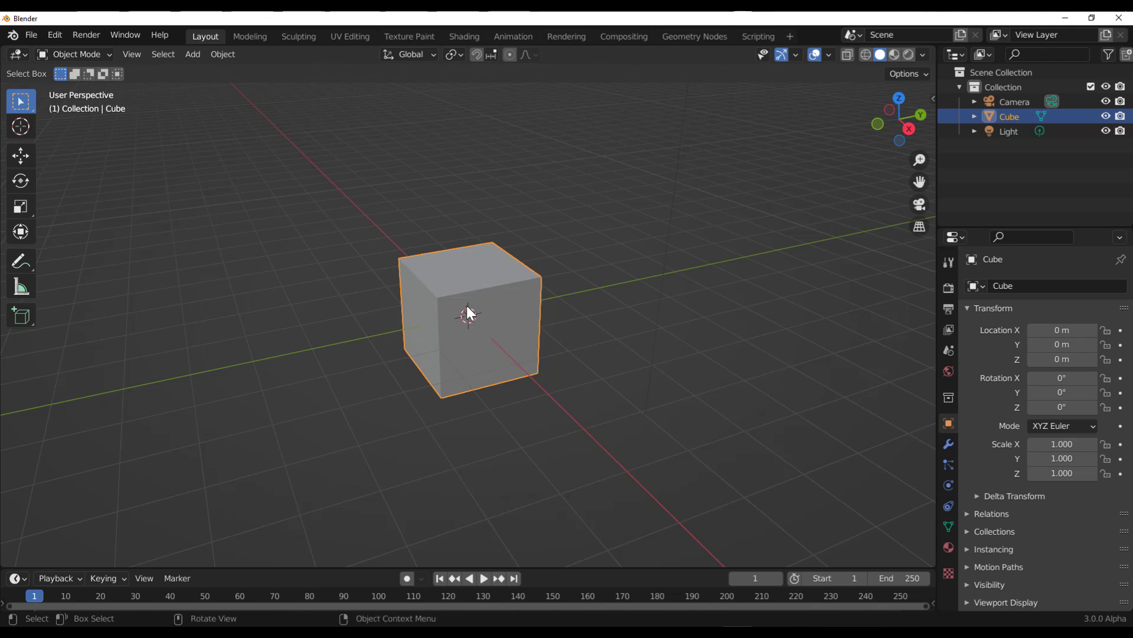
- Replace the default cube with a Suzanne monkey mesh, subdivided and smoothed
{"action": "key", "text": "shift+a"}
{"action": "mouse_move", "coordinate": [473, 287]}
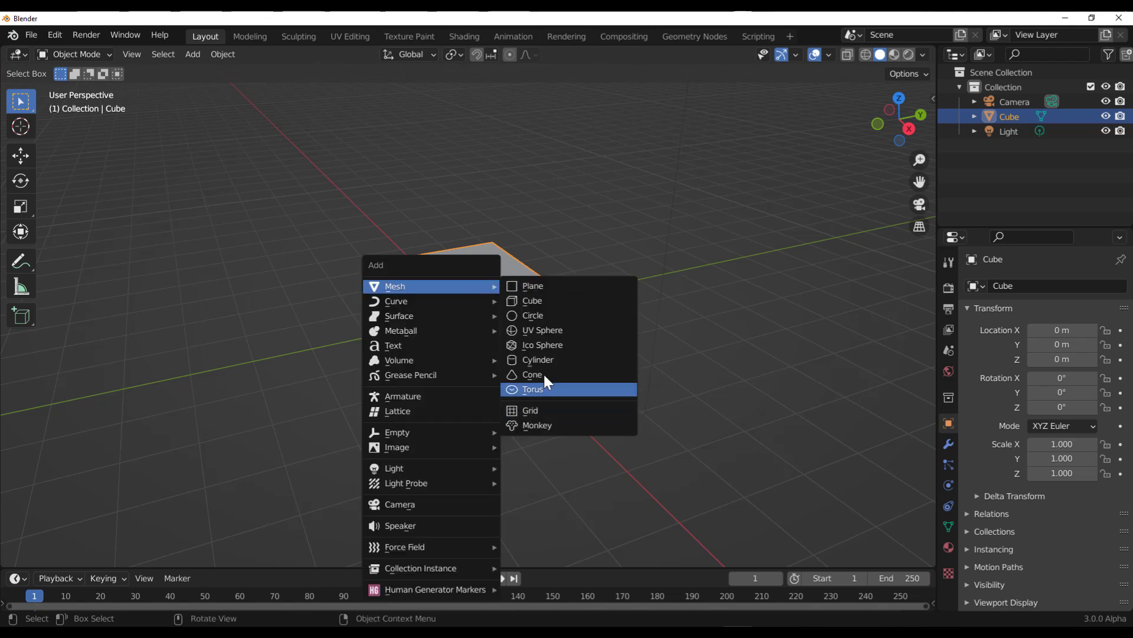
{"action": "key", "text": "Delete"}
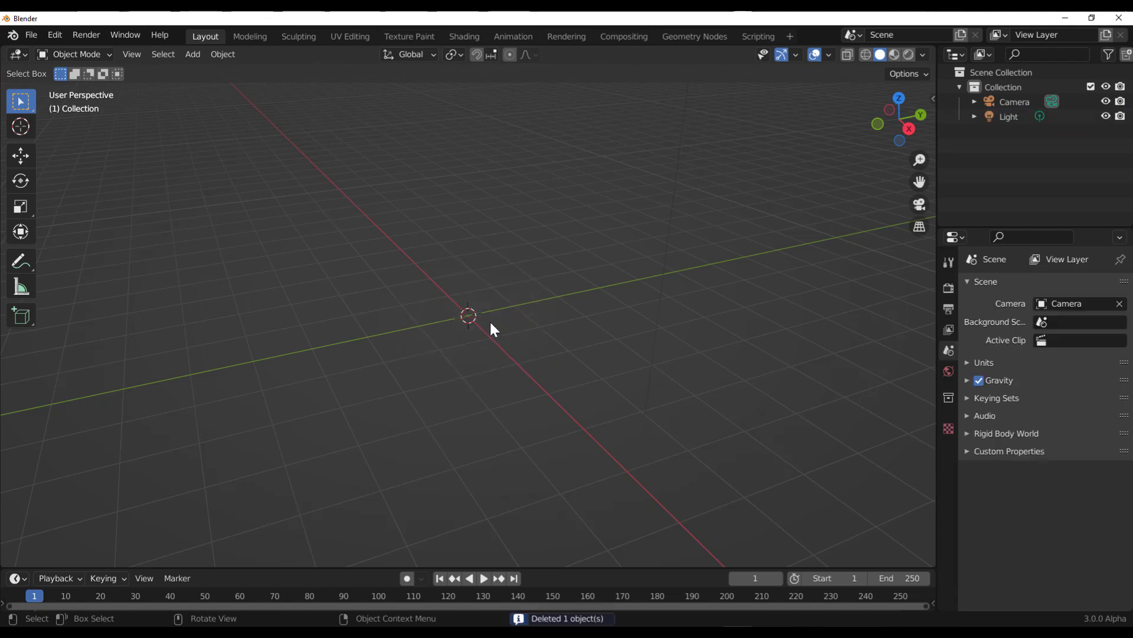
{"action": "key", "text": "shift+a"}
{"action": "mouse_move", "coordinate": [483, 311]}
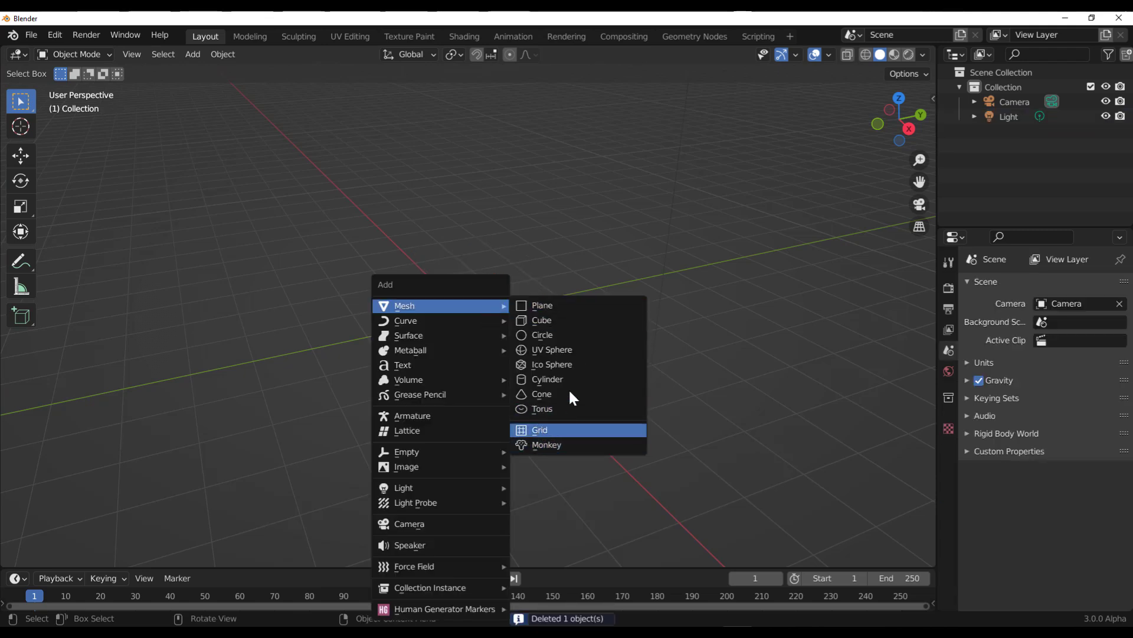
{"action": "left_click", "coordinate": [549, 445]}
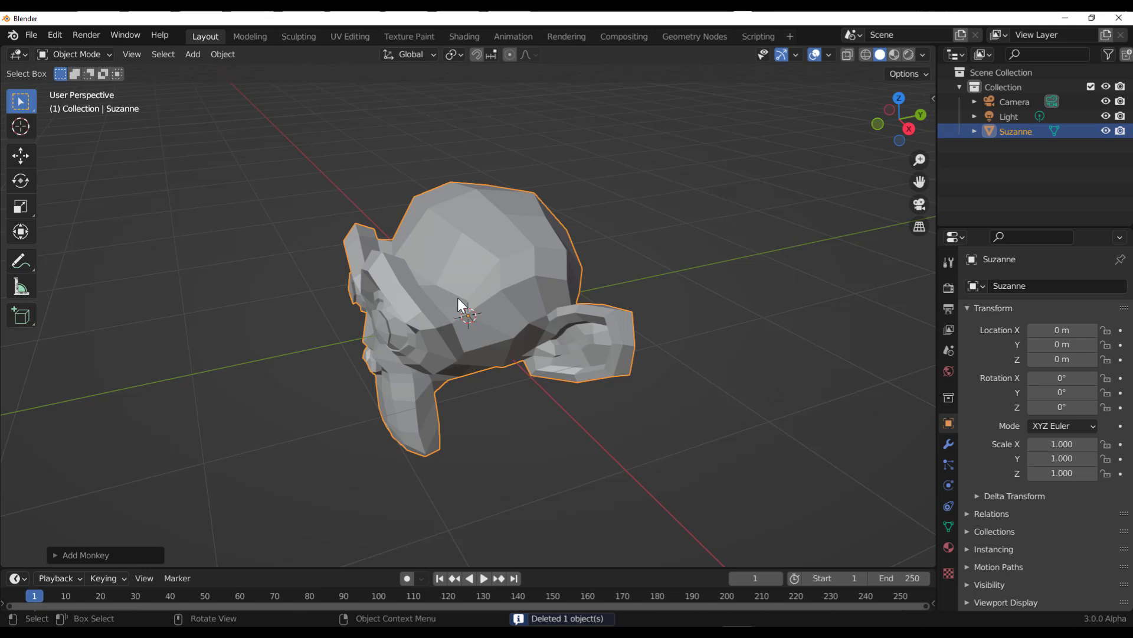
{"action": "key", "text": "ctrl+2"}
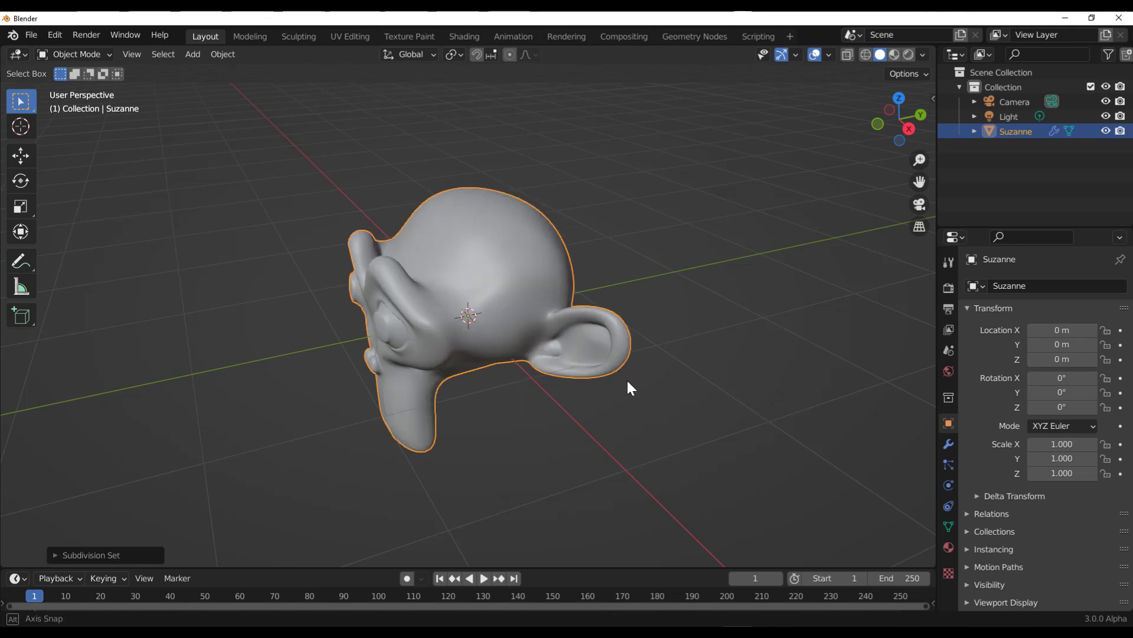
- Add a plane mesh, start scaling it, then delete it again
{"action": "middle_click_drag", "start_coordinate": [587, 383], "coordinate": [663, 371]}
{"action": "key", "text": "shift+a"}
{"action": "mouse_move", "coordinate": [625, 300]}
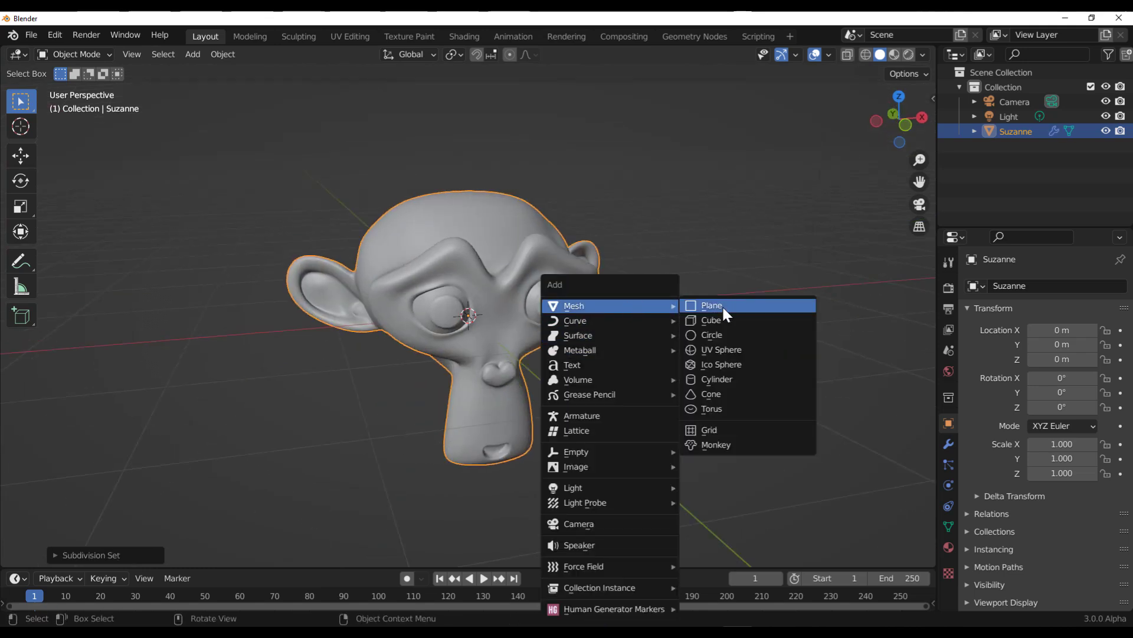
{"action": "left_click", "coordinate": [721, 305]}
{"action": "key", "text": "shift+space"}
{"action": "key", "text": "s"}
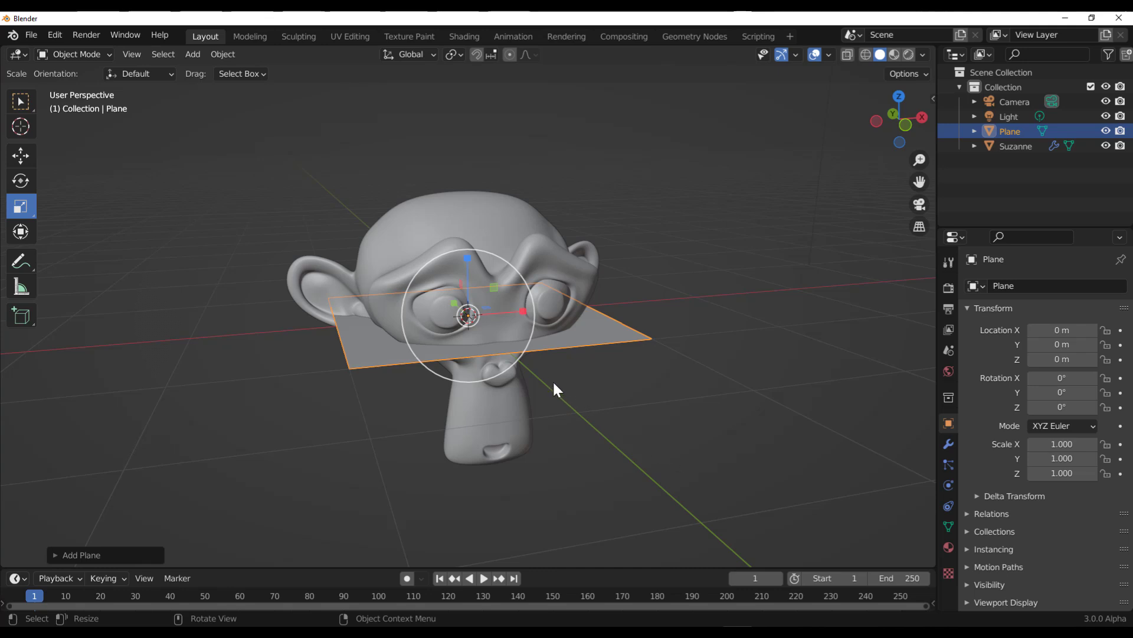
{"action": "key", "text": "Delete"}
- Reselect Suzanne, view it head-on, and split the 3D view into two side-by-side views
{"action": "scroll", "coordinate": [618, 275], "scroll_direction": "down", "scroll_amount": 3}
{"action": "left_click", "coordinate": [501, 275]}
{"action": "left_click_drag", "start_coordinate": [898, 121], "coordinate": [914, 199]}
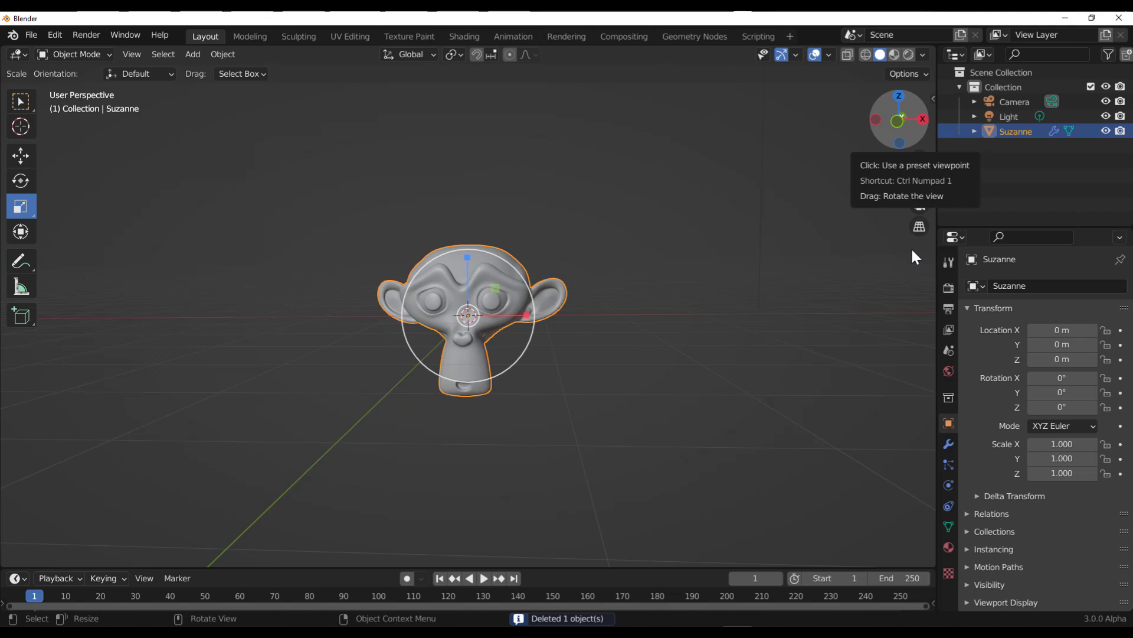
{"action": "left_click_drag", "start_coordinate": [932, 565], "coordinate": [496, 552]}
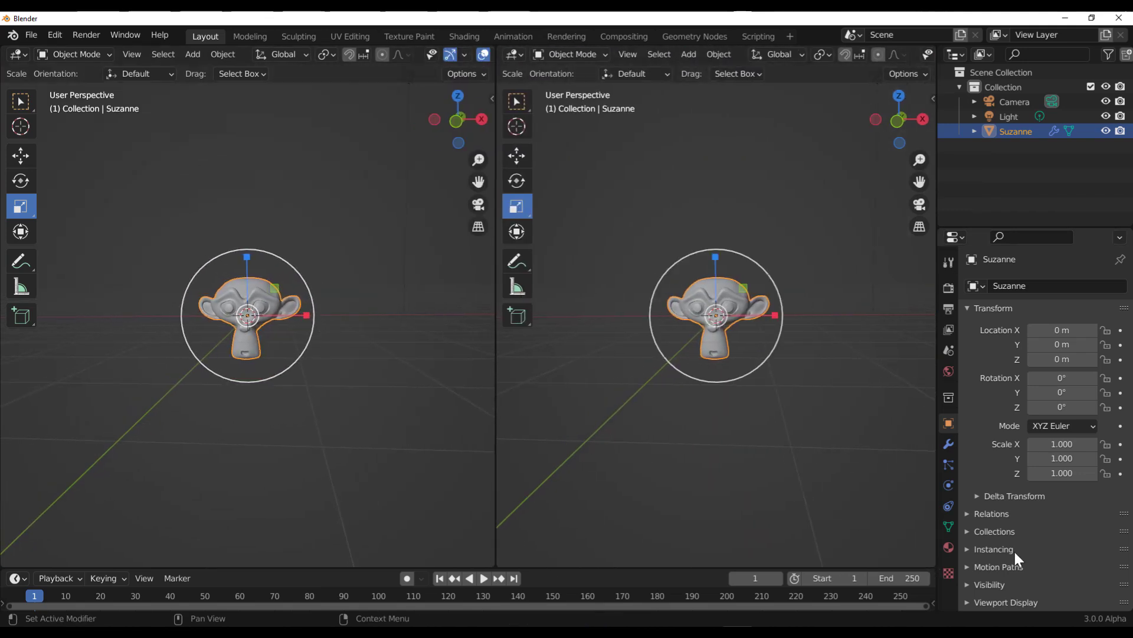
- Give Suzanne a new material with a blue-violet base colour
{"action": "left_click", "coordinate": [949, 548]}
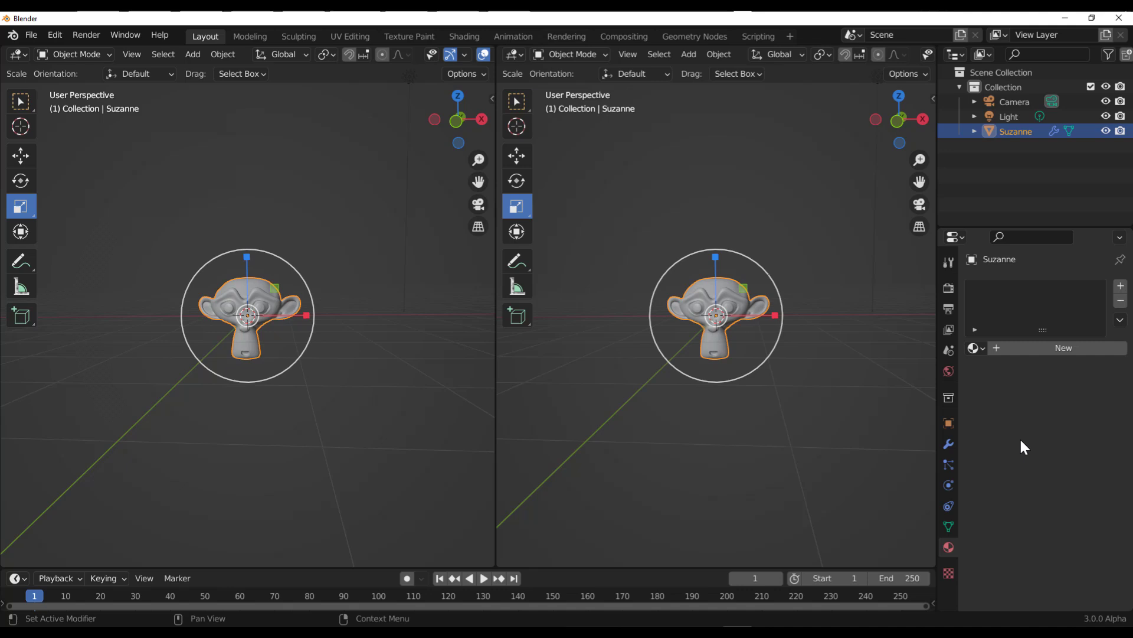
{"action": "left_click", "coordinate": [1014, 349]}
{"action": "left_click", "coordinate": [1076, 498]}
{"action": "left_click_drag", "start_coordinate": [1057, 357], "coordinate": [1070, 329]}
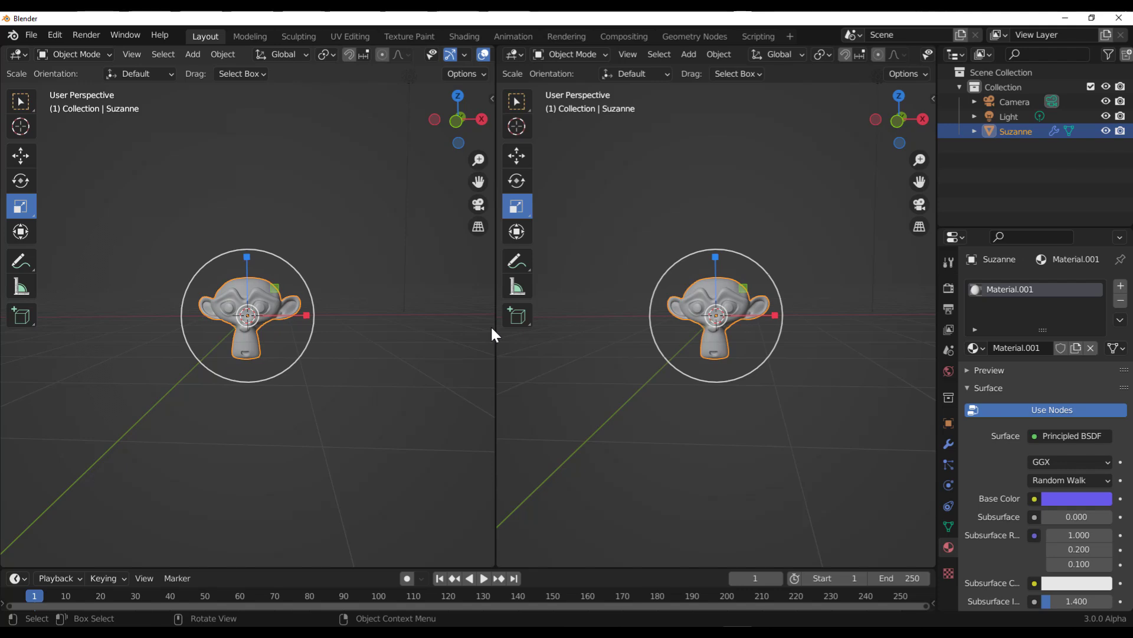
- Switch the left 3D view to Material Preview shading, then make both views equal width
{"action": "left_click_drag", "start_coordinate": [494, 334], "coordinate": [813, 283]}
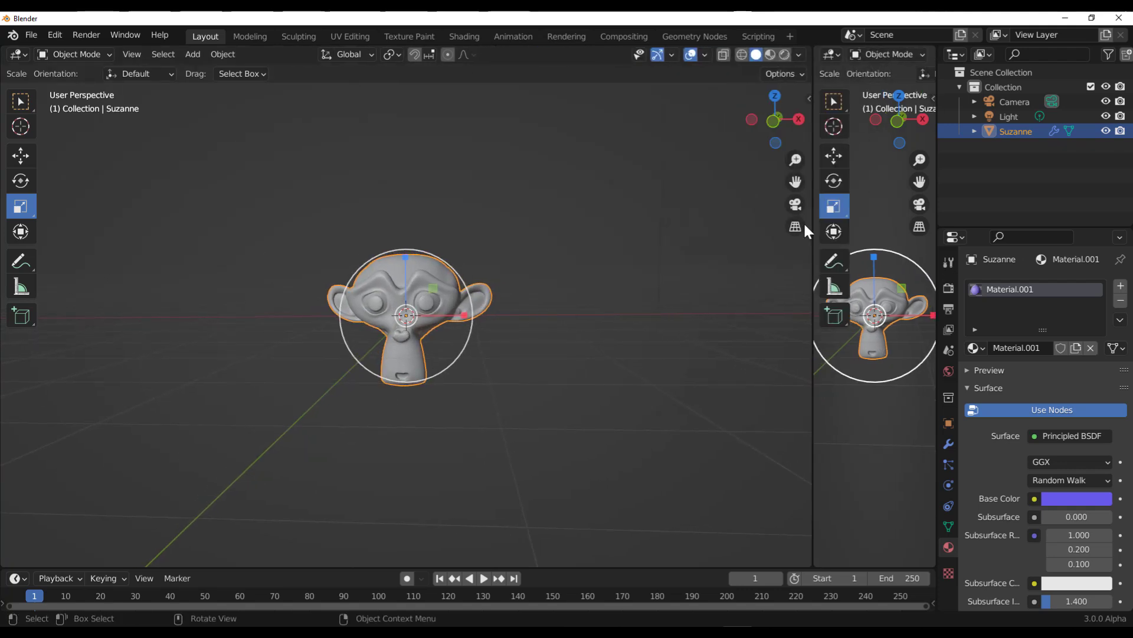
{"action": "left_click", "coordinate": [784, 54]}
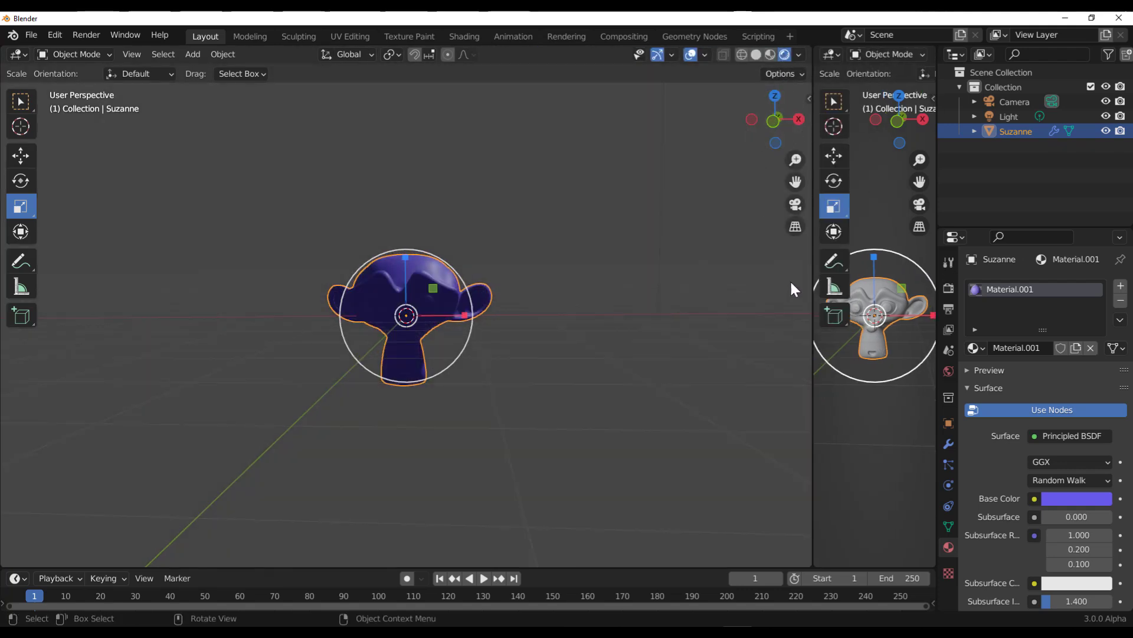
{"action": "left_click_drag", "start_coordinate": [815, 304], "coordinate": [499, 300]}
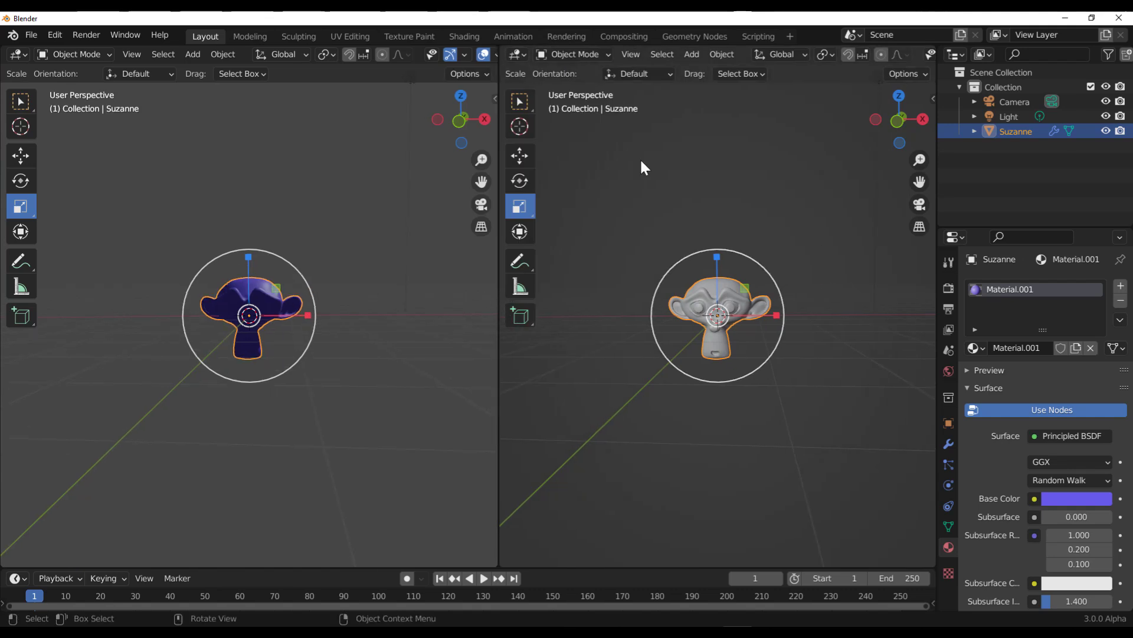
{"action": "left_click", "coordinate": [518, 54]}
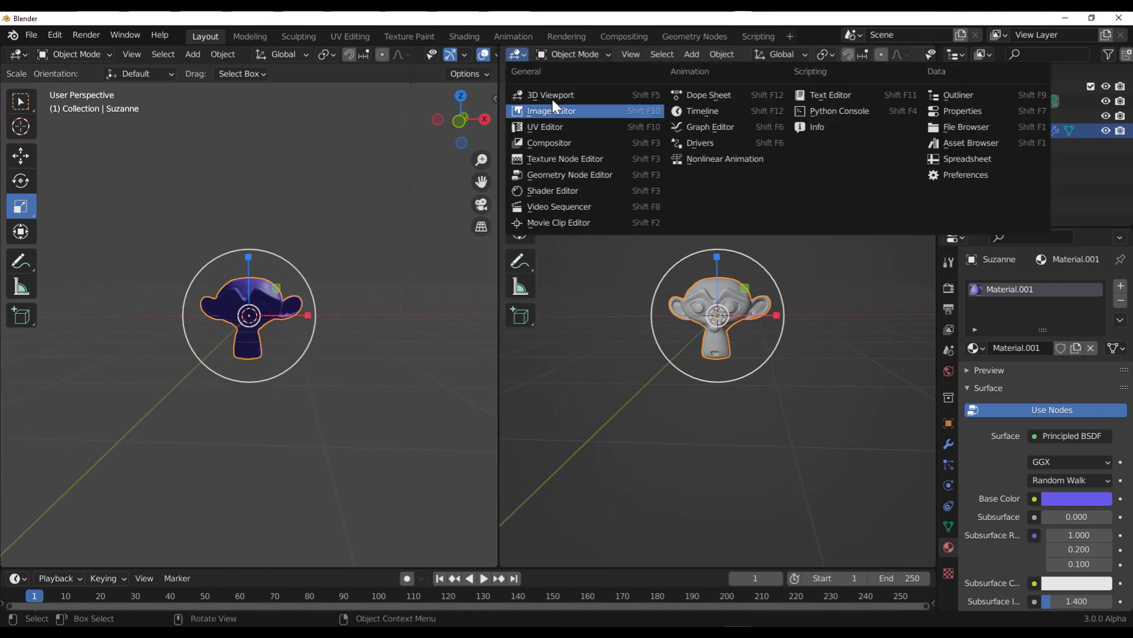
- Make the right view a Compositor with Use Nodes on, Composite's Use Alpha off, nodes arranged
{"action": "left_click", "coordinate": [561, 142]}
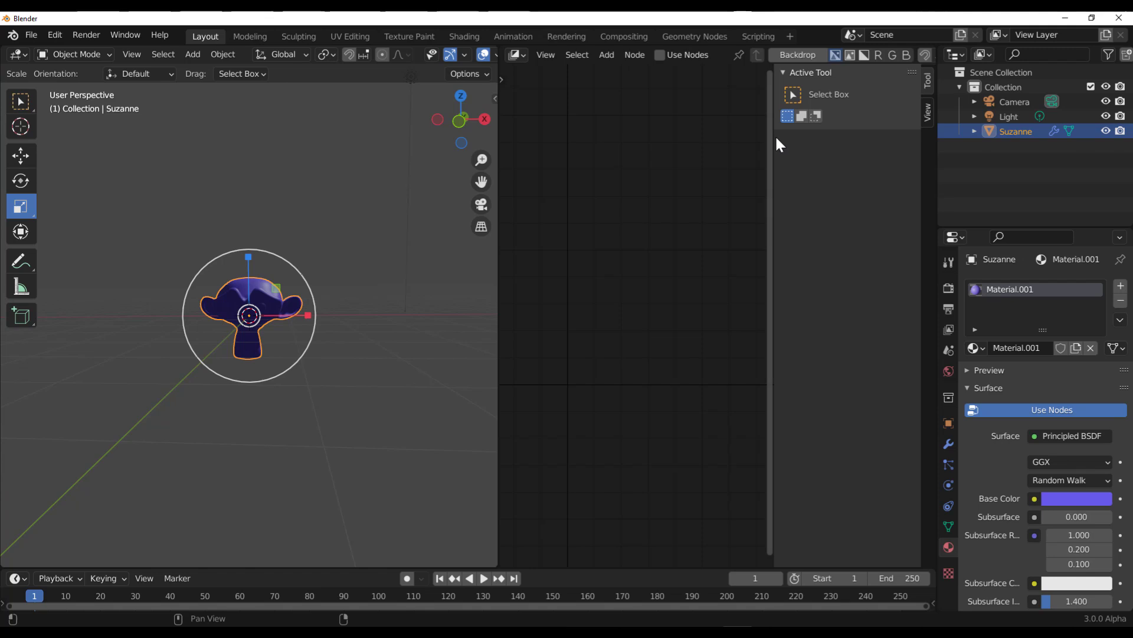
{"action": "left_click_drag", "start_coordinate": [774, 152], "coordinate": [941, 167]}
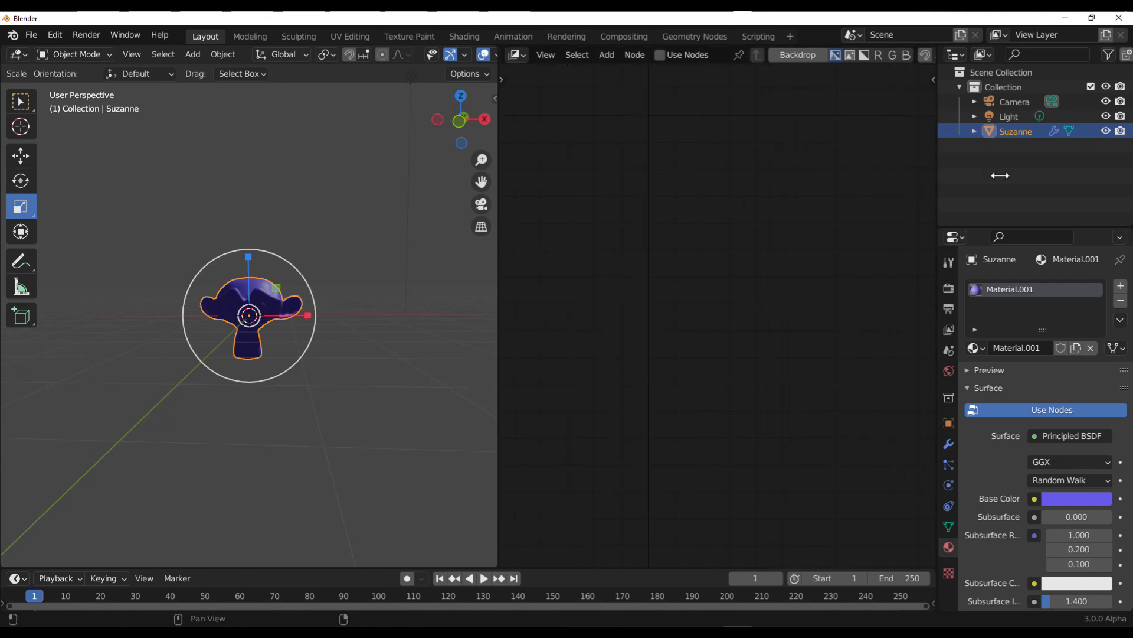
{"action": "left_click", "coordinate": [660, 55]}
{"action": "scroll", "coordinate": [770, 350], "scroll_direction": "up", "scroll_amount": 4}
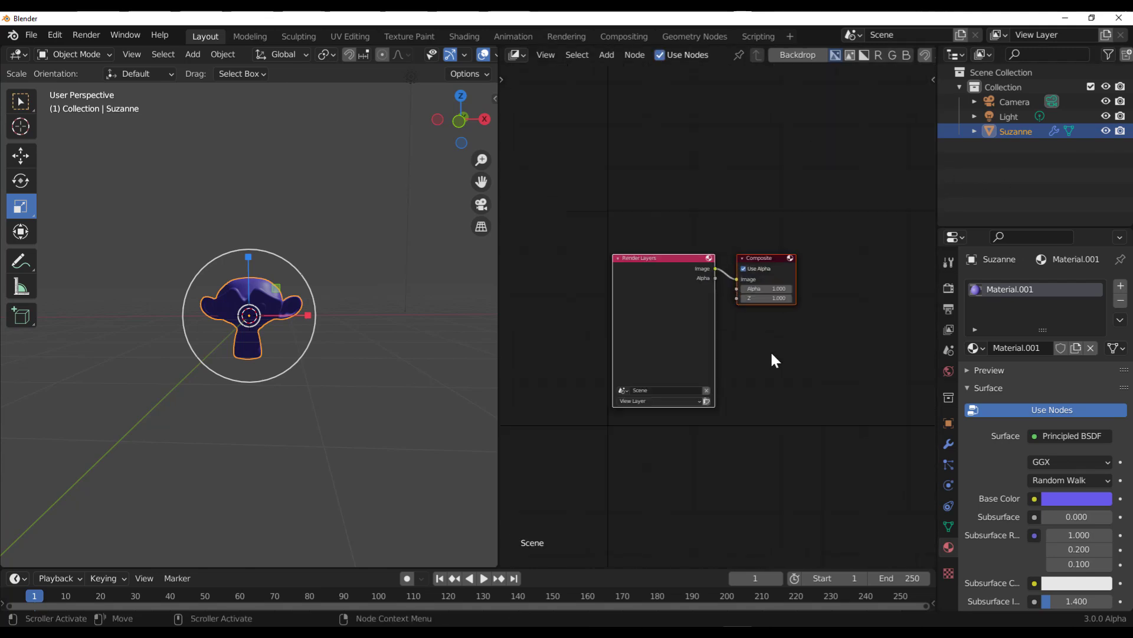
{"action": "left_click", "coordinate": [786, 261]}
{"action": "left_click_drag", "start_coordinate": [778, 267], "coordinate": [855, 252]}
{"action": "left_click_drag", "start_coordinate": [642, 283], "coordinate": [622, 288]}
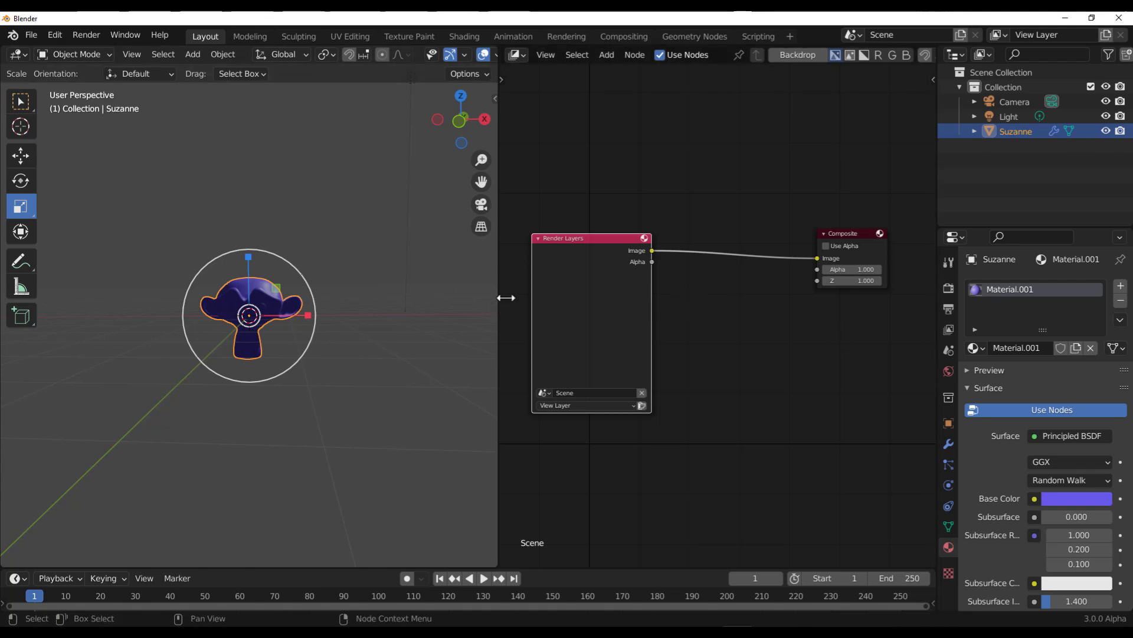
- Adjust the 3D view's shading options, then narrow it to reveal the nodes
{"action": "left_click_drag", "start_coordinate": [498, 300], "coordinate": [861, 53]}
{"action": "left_click", "coordinate": [858, 54]}
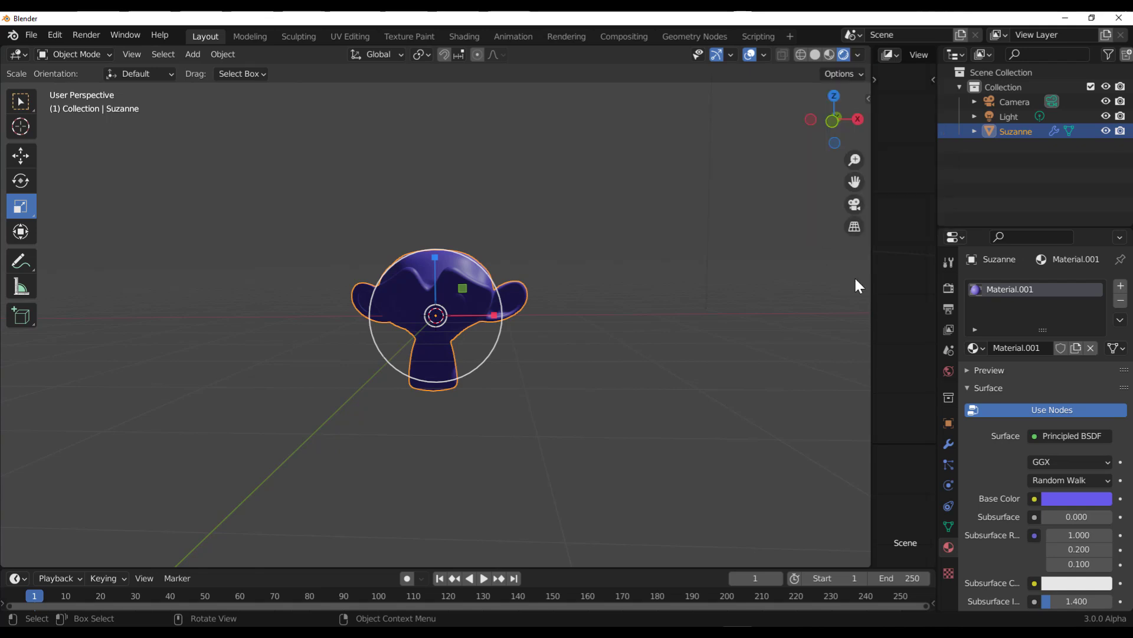
{"action": "left_click_drag", "start_coordinate": [872, 286], "coordinate": [554, 325]}
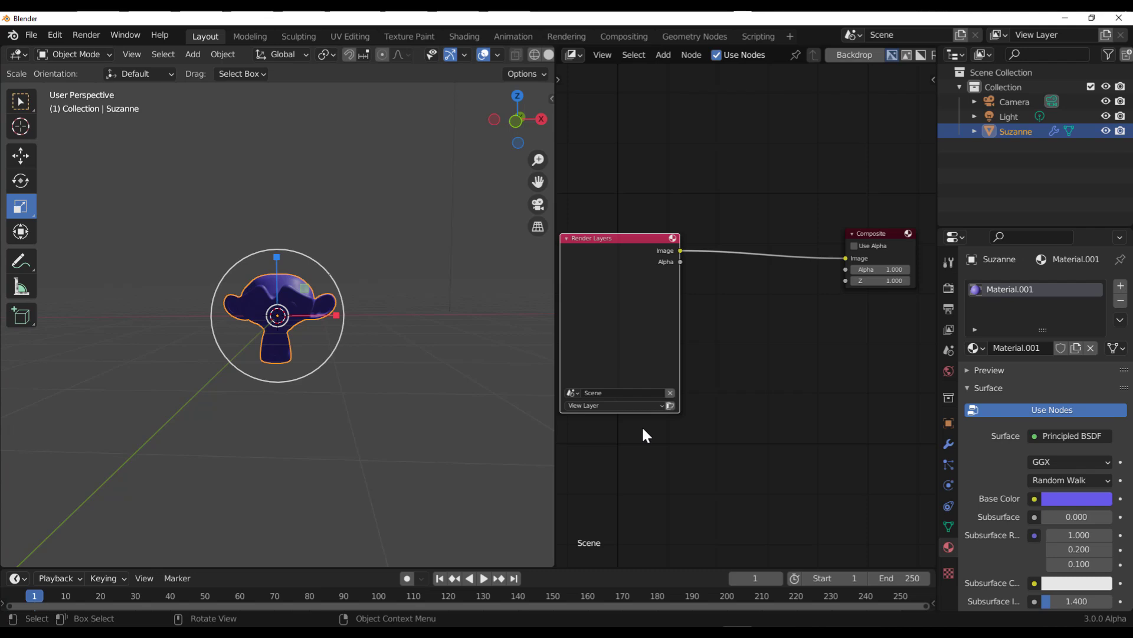
- Drop a Bright/Contrast node onto the Render Layers–Composite link and set Bright to -4.2
{"action": "key", "text": "shift+a"}
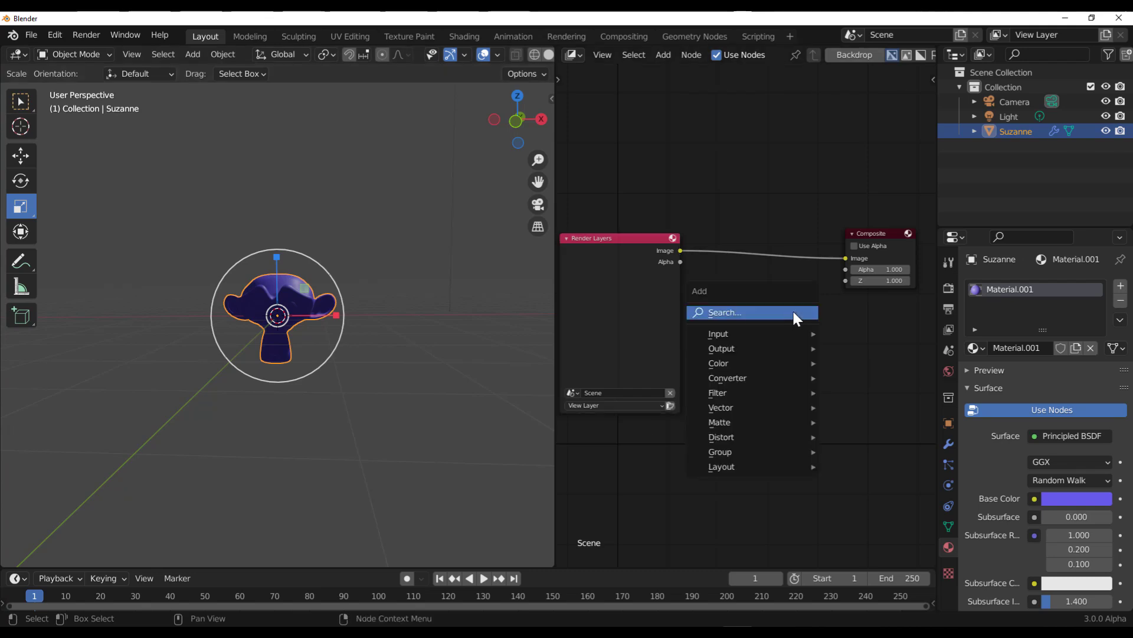
{"action": "left_click", "coordinate": [793, 313]}
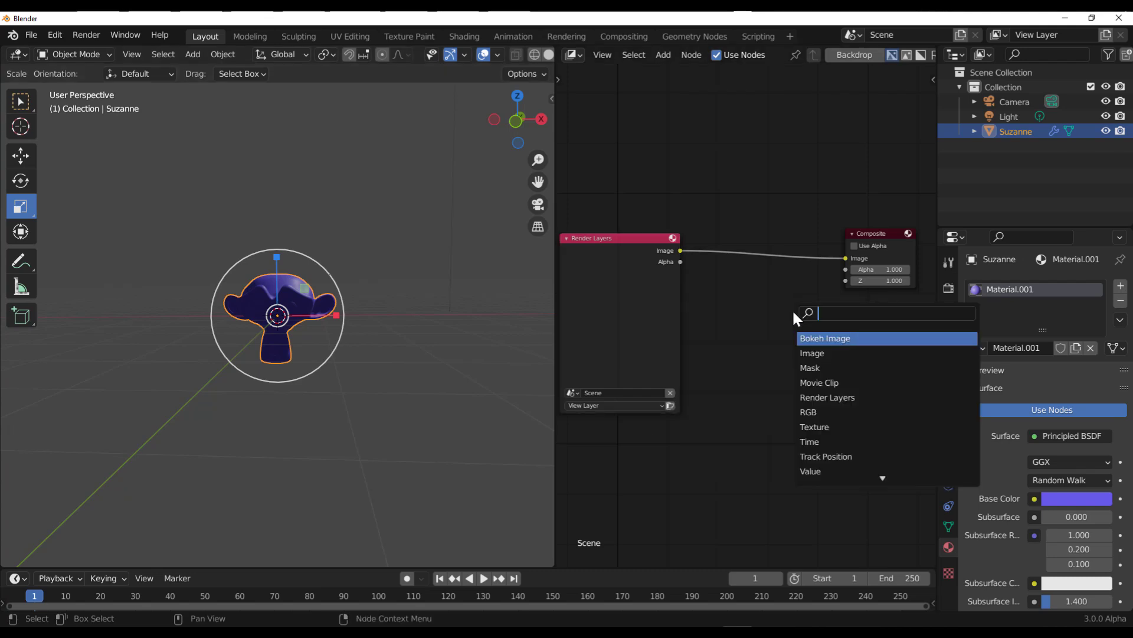
{"action": "type", "text": "b"}
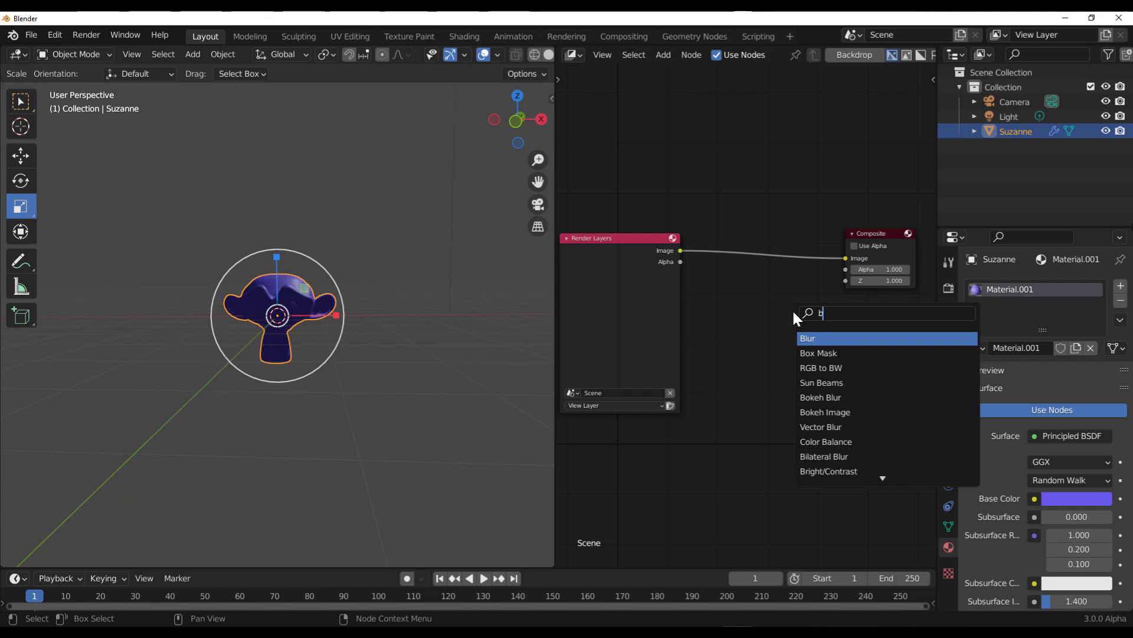
{"action": "type", "text": "r"}
{"action": "key", "text": "Return"}
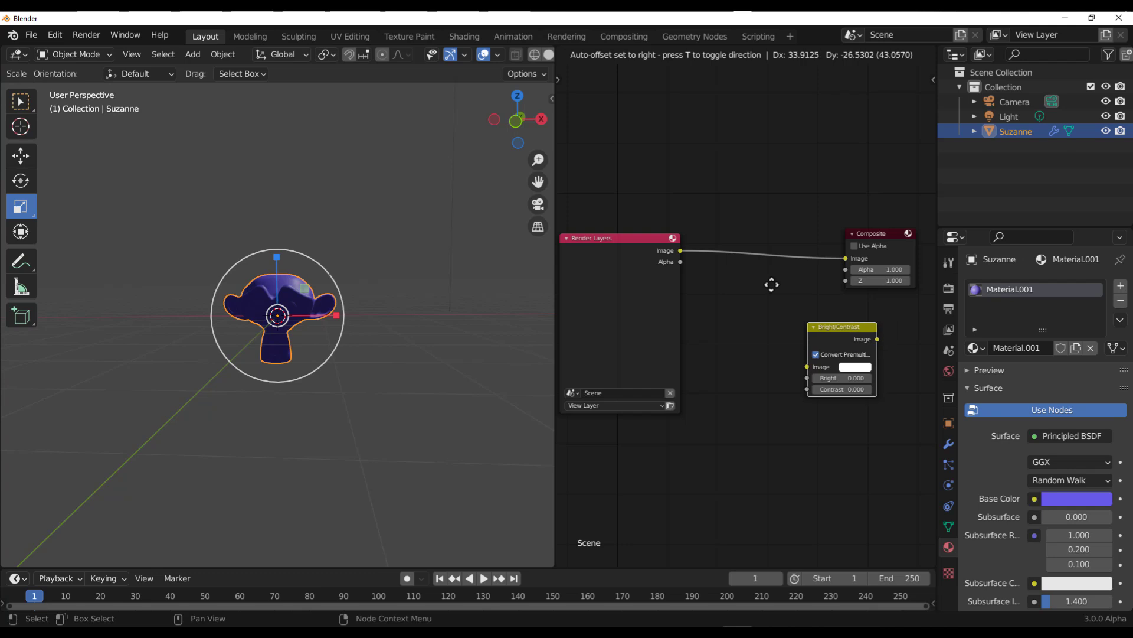
{"action": "left_click", "coordinate": [718, 235]}
{"action": "left_click_drag", "start_coordinate": [495, 114], "coordinate": [335, 314]}
{"action": "scroll", "coordinate": [334, 314], "scroll_direction": "up", "scroll_amount": 5}
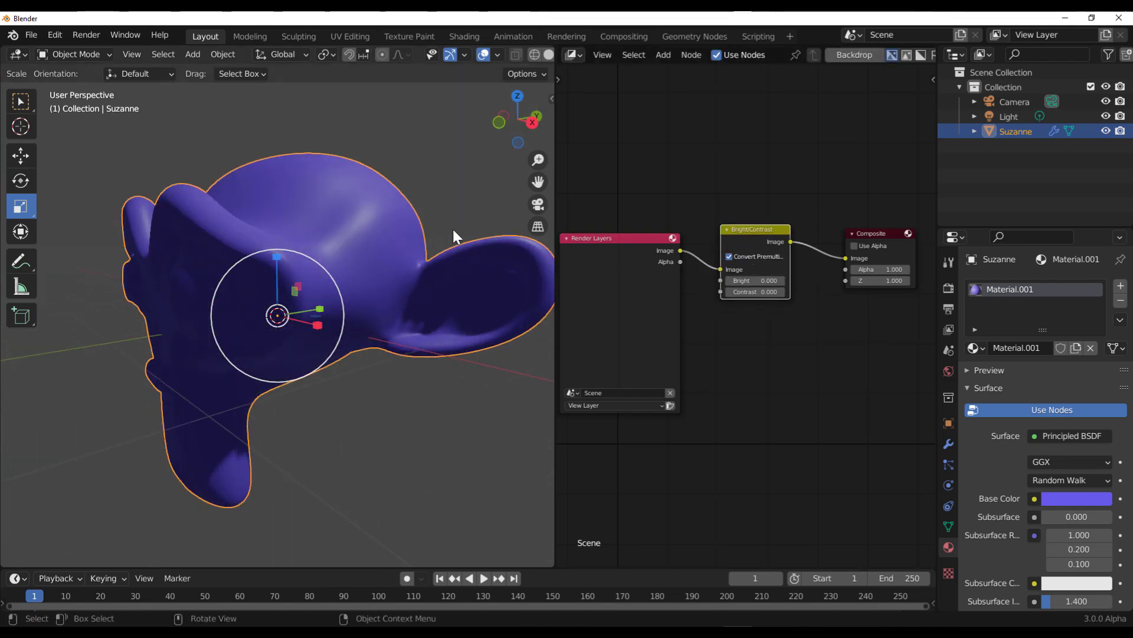
{"action": "left_click_drag", "start_coordinate": [755, 280], "coordinate": [732, 280]}
{"action": "left_click_drag", "start_coordinate": [752, 239], "coordinate": [757, 145]}
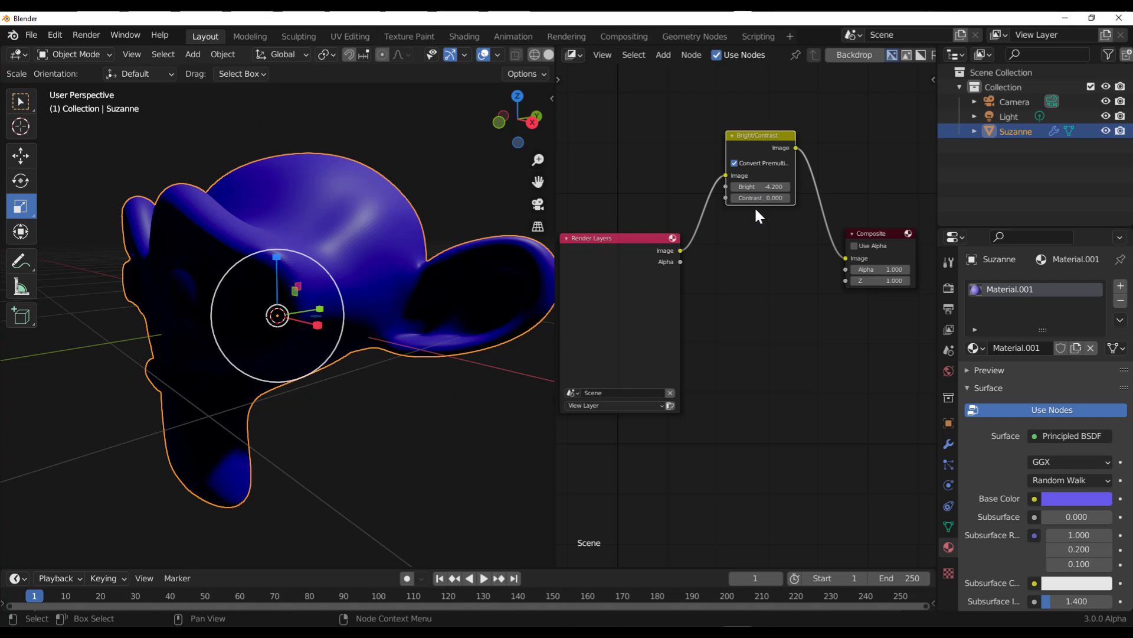
- Add a Hue Saturation Value node, found by searching 'hue', after Render Layers
{"action": "key", "text": "shift+a"}
{"action": "left_click", "coordinate": [752, 260]}
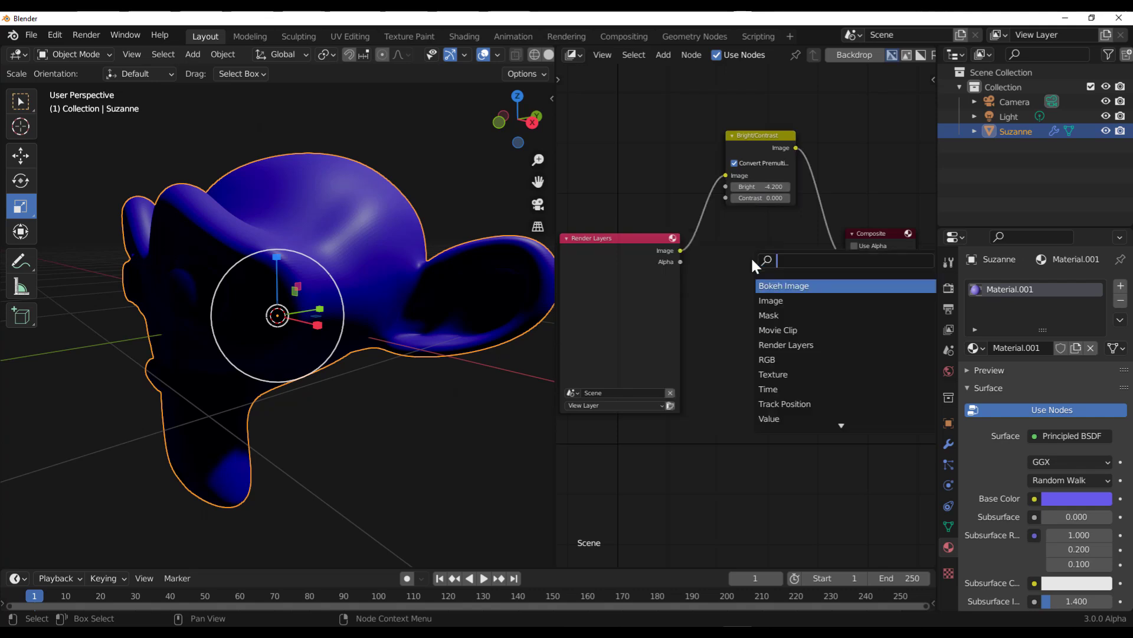
{"action": "type", "text": "hue"}
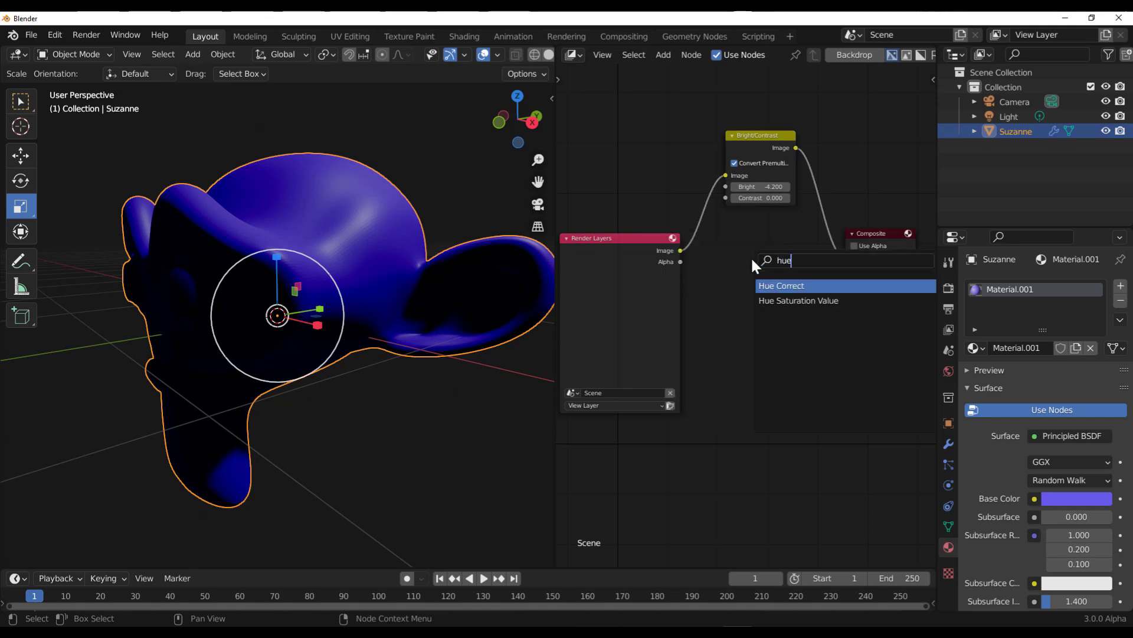
{"action": "left_click", "coordinate": [800, 301]}
{"action": "left_click", "coordinate": [781, 271]}
- Wire it between Render Layers and Composite, set Hue to 0.307, and shrink Suzanne
{"action": "left_click_drag", "start_coordinate": [681, 250], "coordinate": [717, 260]}
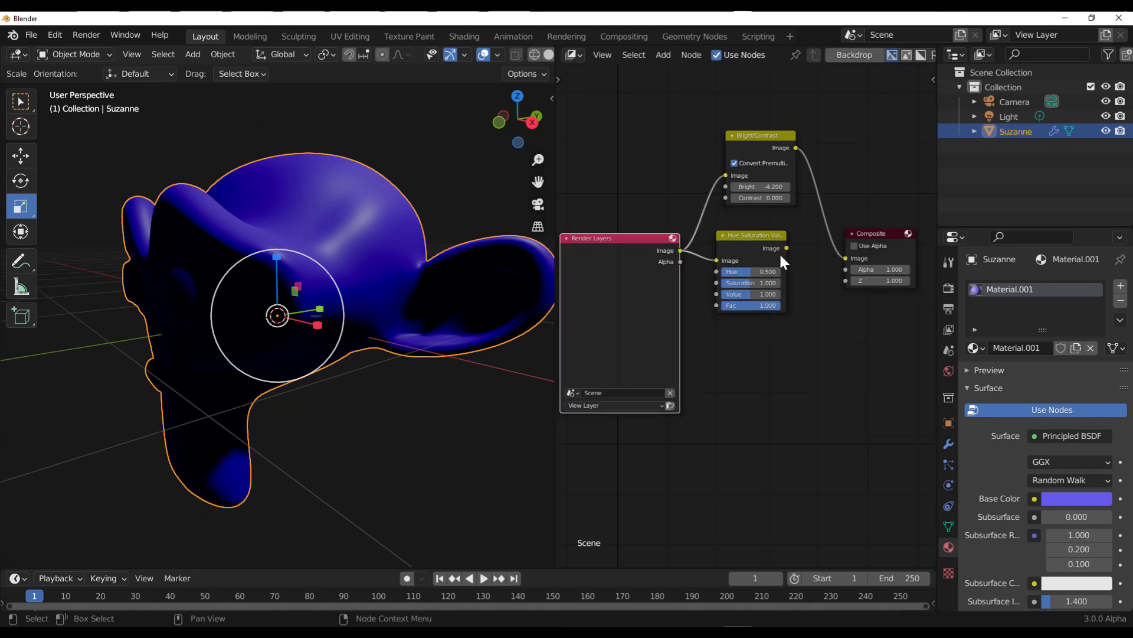
{"action": "left_click_drag", "start_coordinate": [787, 249], "coordinate": [845, 258]}
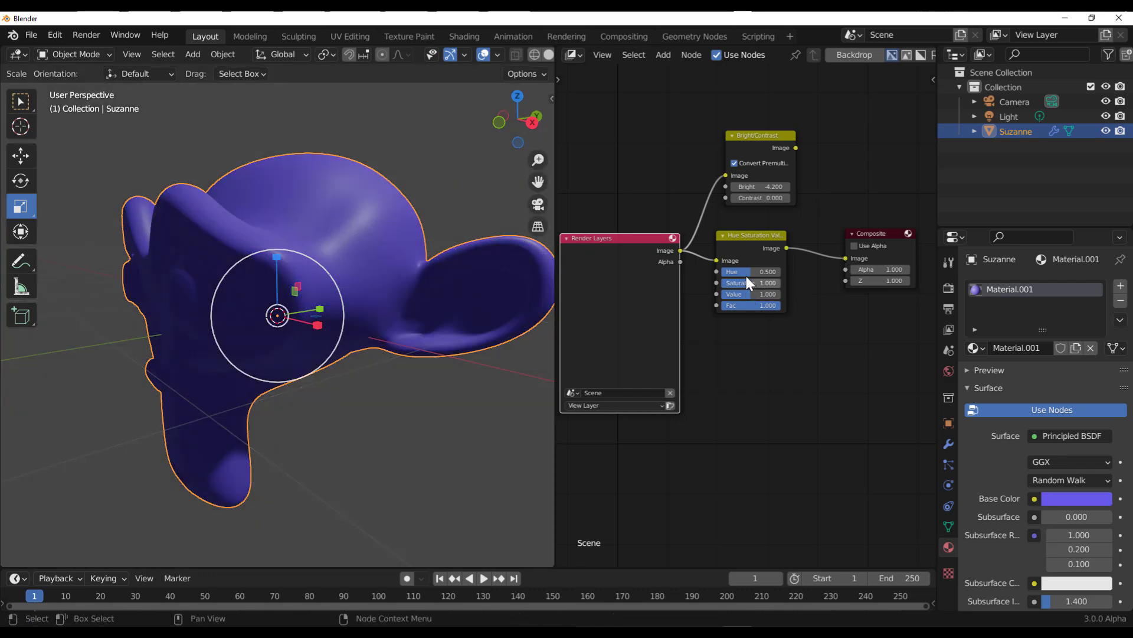
{"action": "mouse_move", "coordinate": [745, 274]}
{"action": "left_mouse_down"}
{"action": "mouse_move", "coordinate": [757, 274]}
{"action": "mouse_move", "coordinate": [729, 274]}
{"action": "left_mouse_up"}
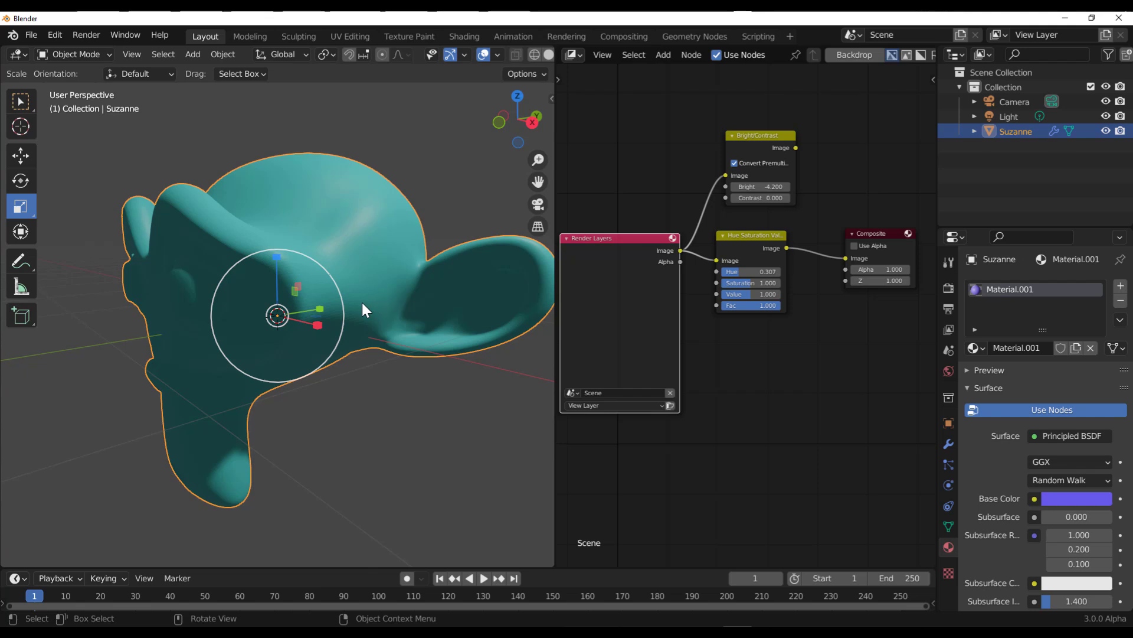
{"action": "left_click_drag", "start_coordinate": [318, 258], "coordinate": [325, 260]}
- Look through the camera with Lock Camera to View enabled and swing it around Suzanne
{"action": "key", "text": "KP_0"}
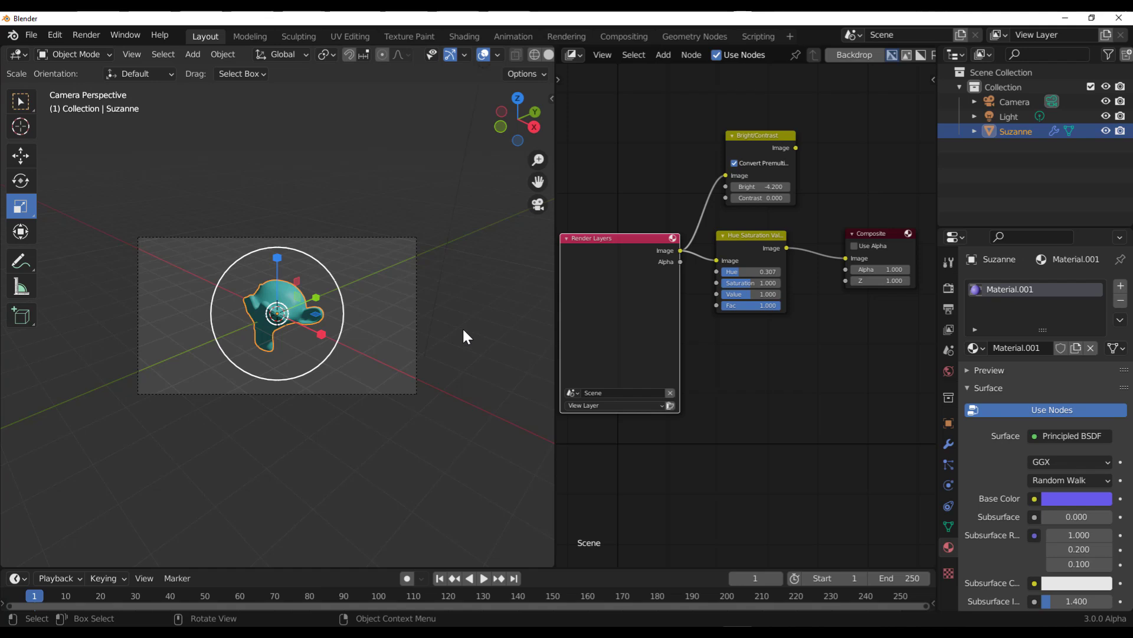
{"action": "key", "text": "n"}
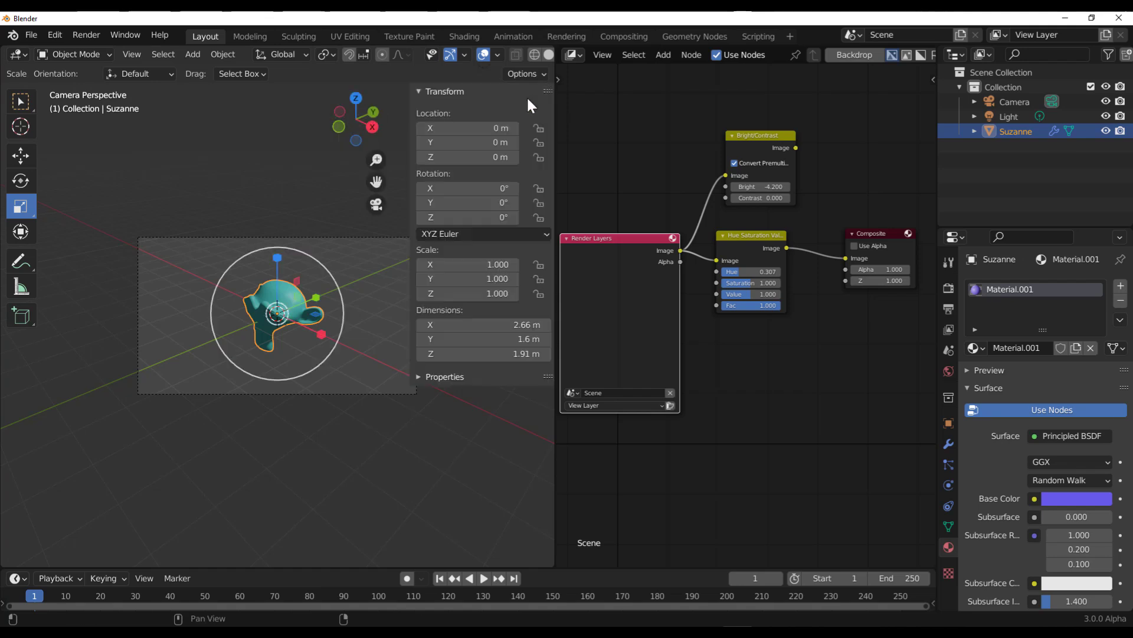
{"action": "left_click", "coordinate": [546, 176]}
{"action": "left_click", "coordinate": [461, 273]}
{"action": "key", "text": "n"}
{"action": "left_click_drag", "start_coordinate": [512, 136], "coordinate": [472, 139]}
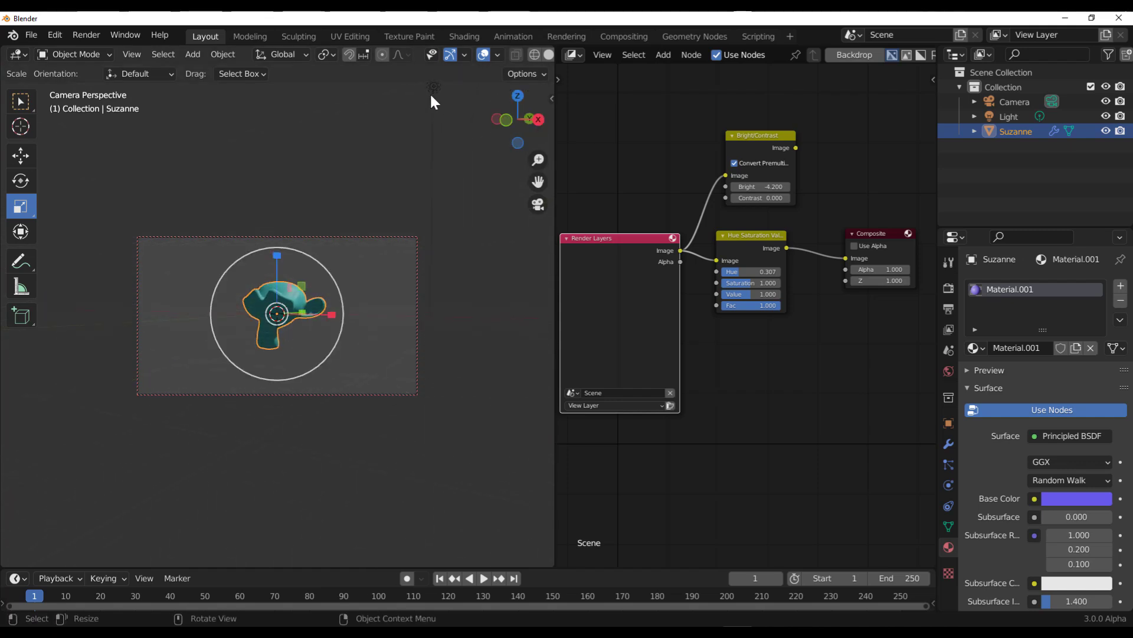
- Duplicate the light as Light.001 at the upper left and render the cyan Suzanne
{"action": "left_click", "coordinate": [433, 89]}
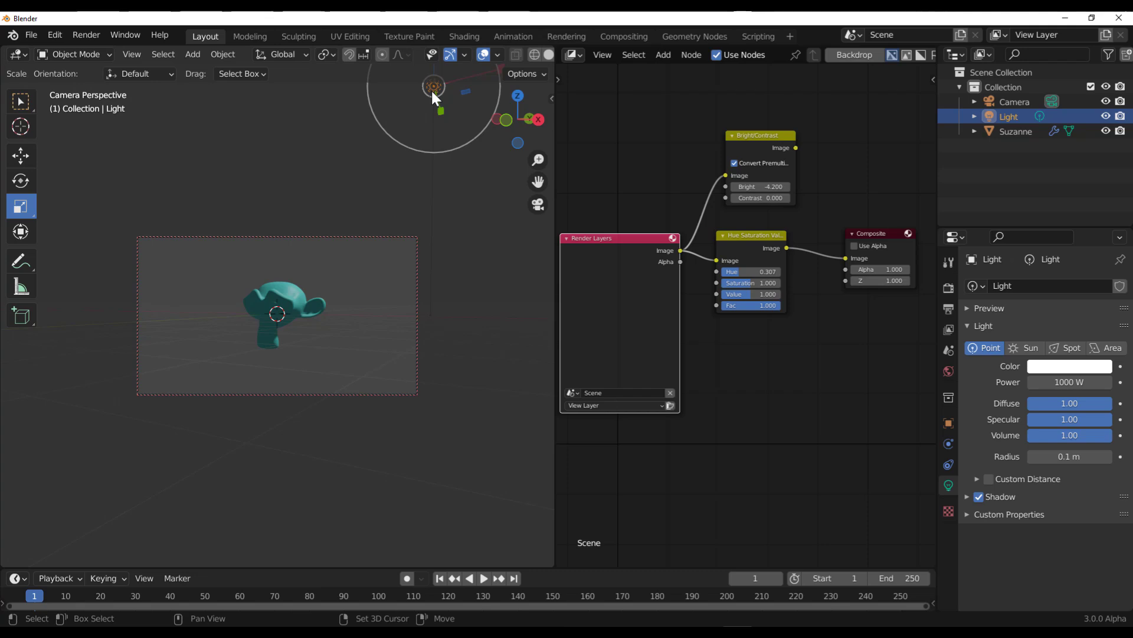
{"action": "key", "text": "shift+d"}
{"action": "left_click", "coordinate": [52, 174]}
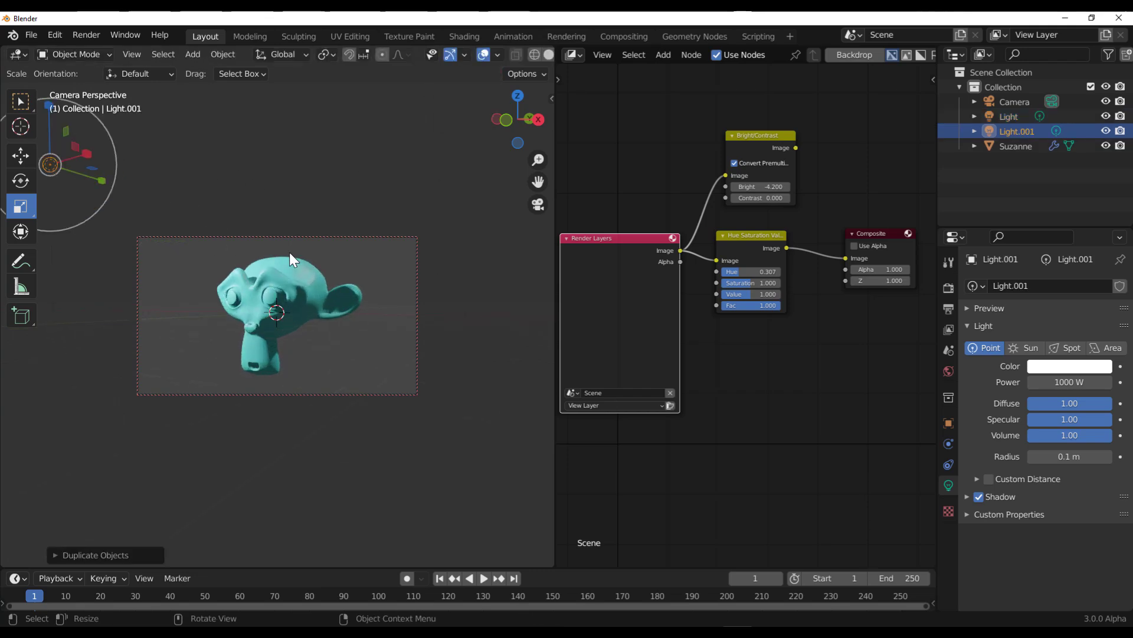
{"action": "key", "text": "F12"}
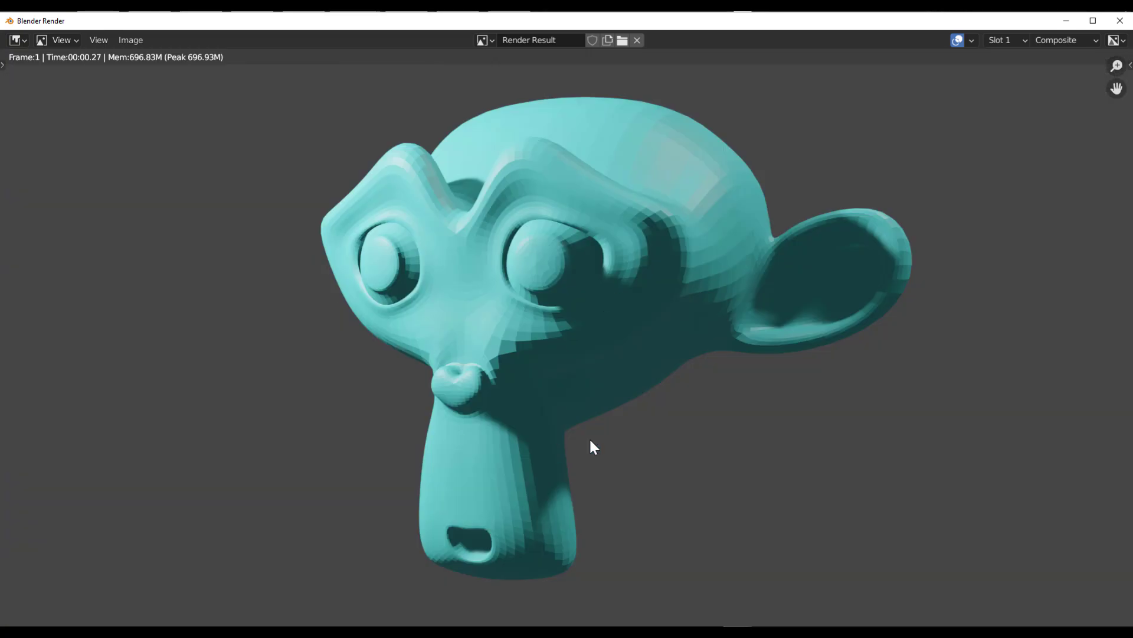
{"action": "left_click", "coordinate": [1120, 21]}
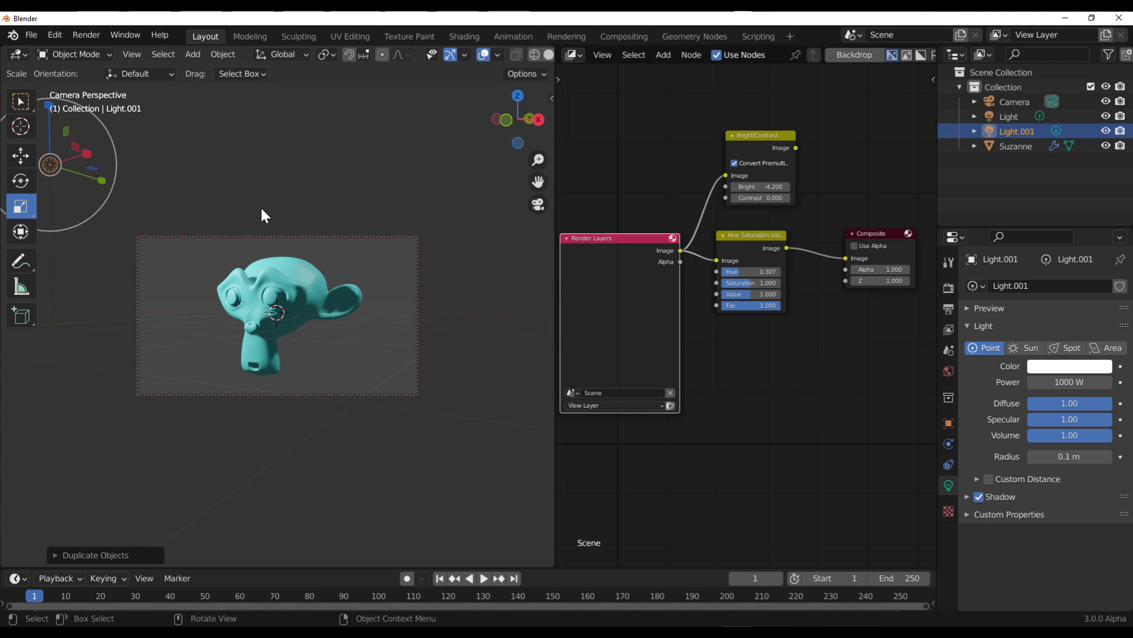
- Test-render several hues, settling on Hue 0.153 and Saturation 1.840 for bright green
{"action": "scroll", "coordinate": [767, 214], "scroll_direction": "up", "scroll_amount": 5}
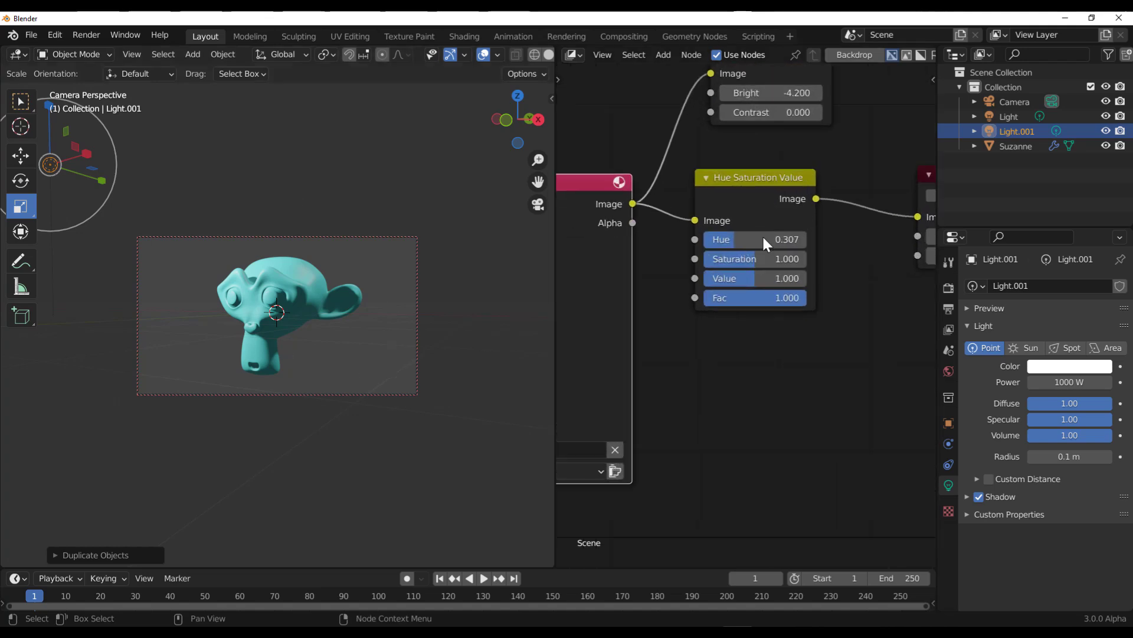
{"action": "left_click_drag", "start_coordinate": [728, 237], "coordinate": [762, 239]}
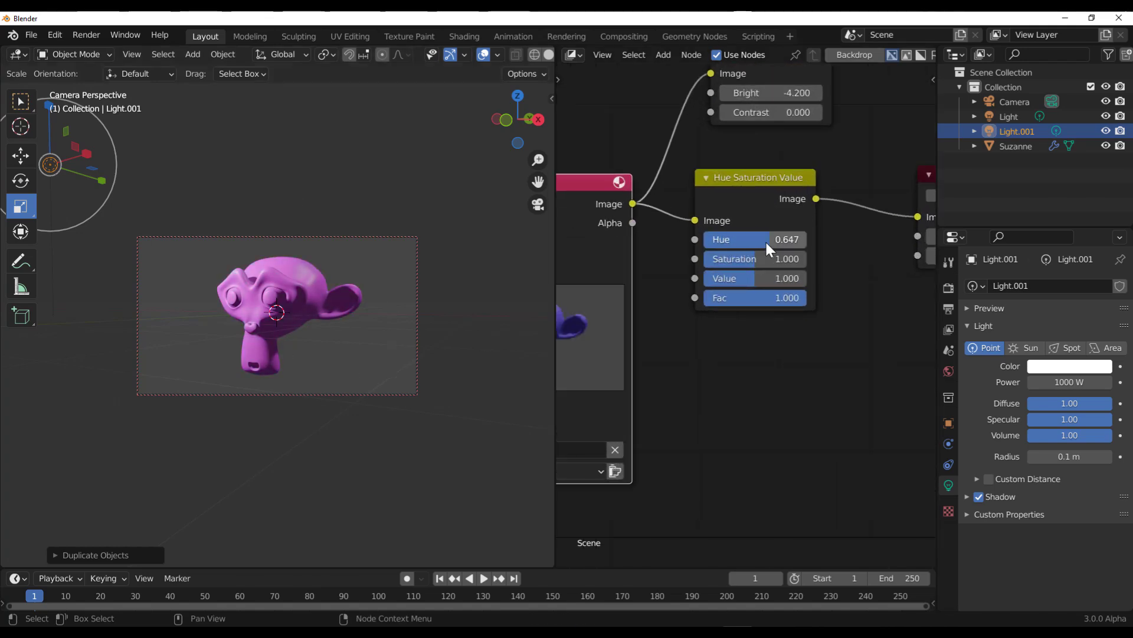
{"action": "key", "text": "F12"}
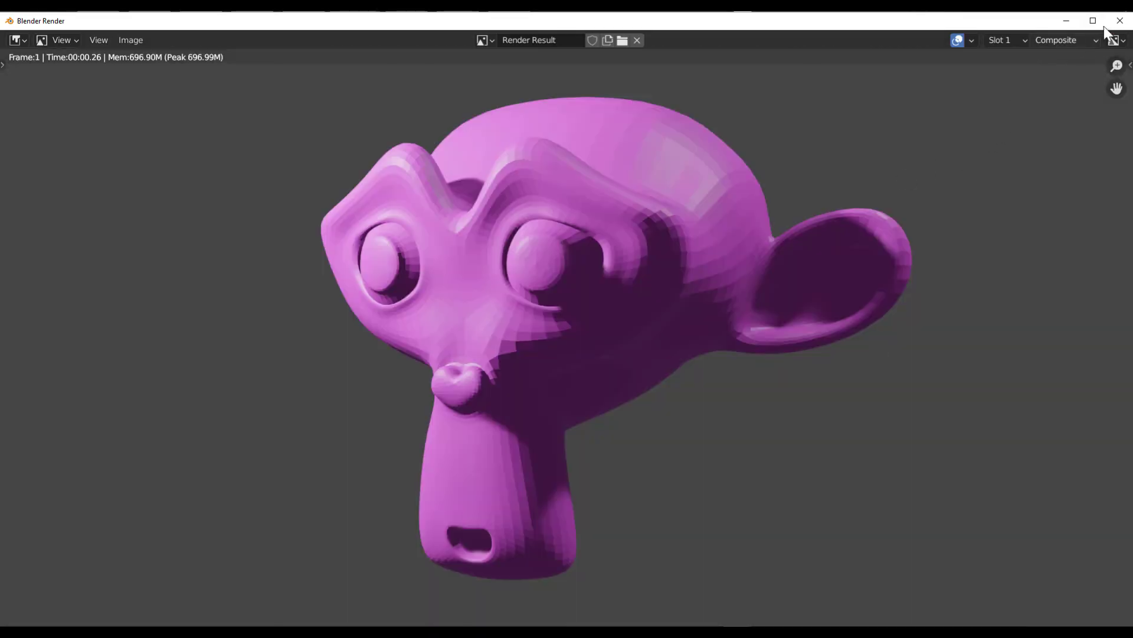
{"action": "left_click", "coordinate": [1119, 21]}
{"action": "left_click_drag", "start_coordinate": [756, 240], "coordinate": [673, 239]}
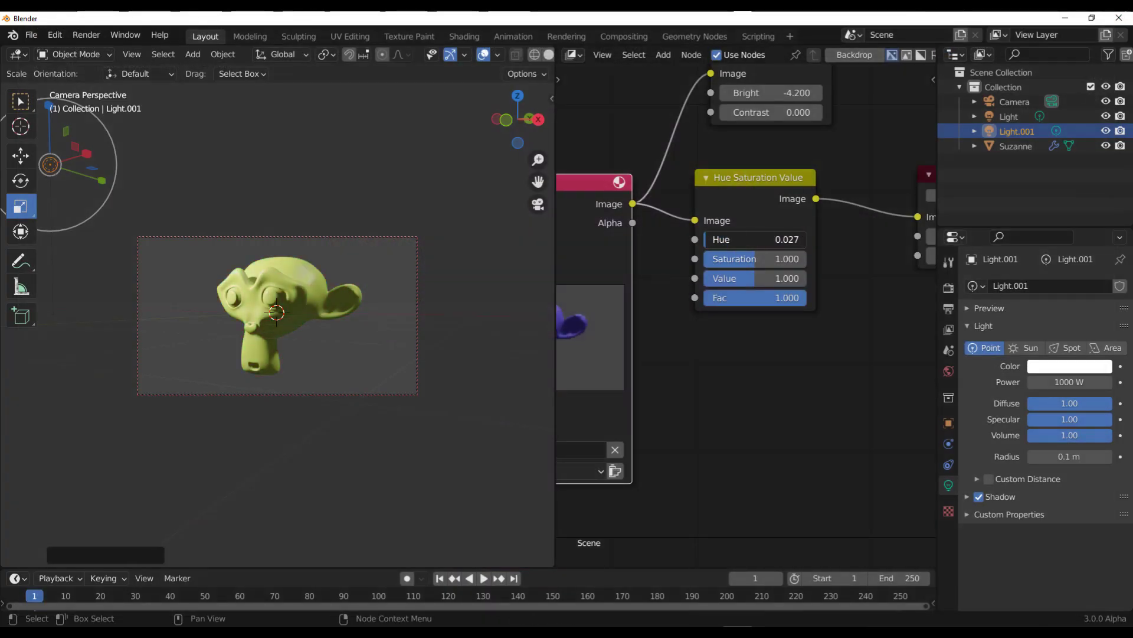
{"action": "key", "text": "F12"}
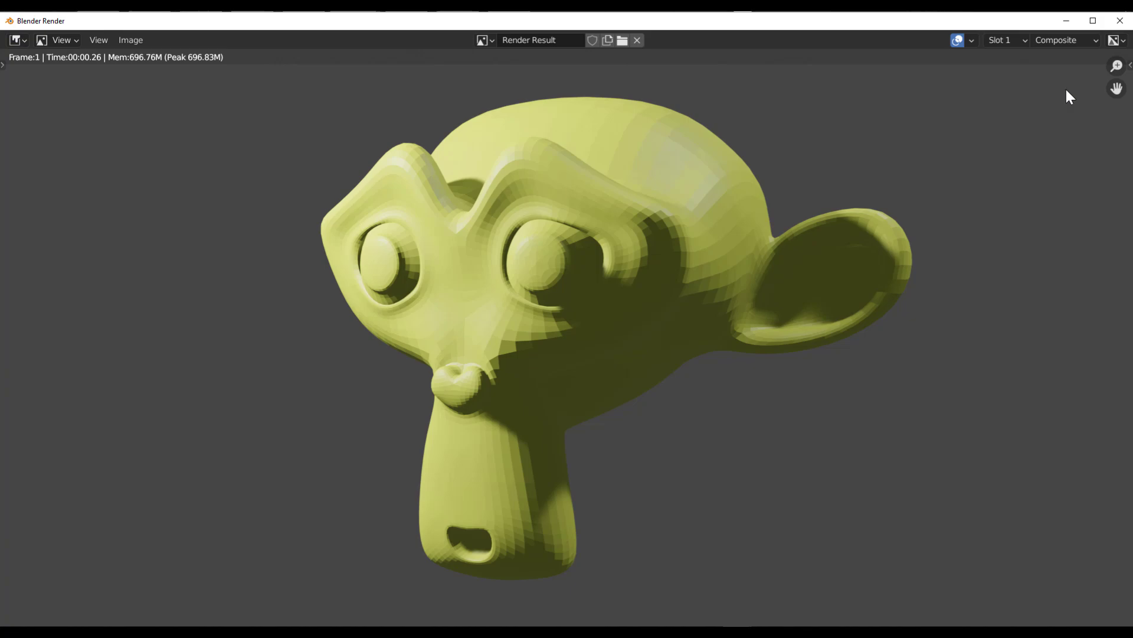
{"action": "left_click", "coordinate": [1120, 21]}
{"action": "left_click_drag", "start_coordinate": [716, 245], "coordinate": [799, 257]}
{"action": "key", "text": "F12"}
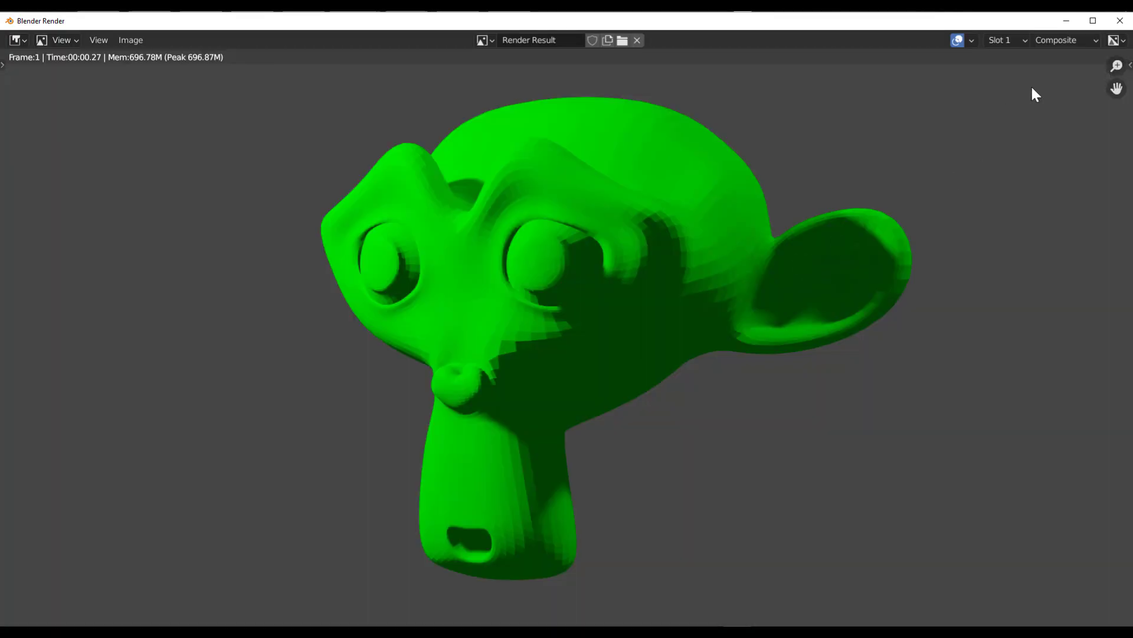
{"action": "left_click", "coordinate": [1120, 21]}
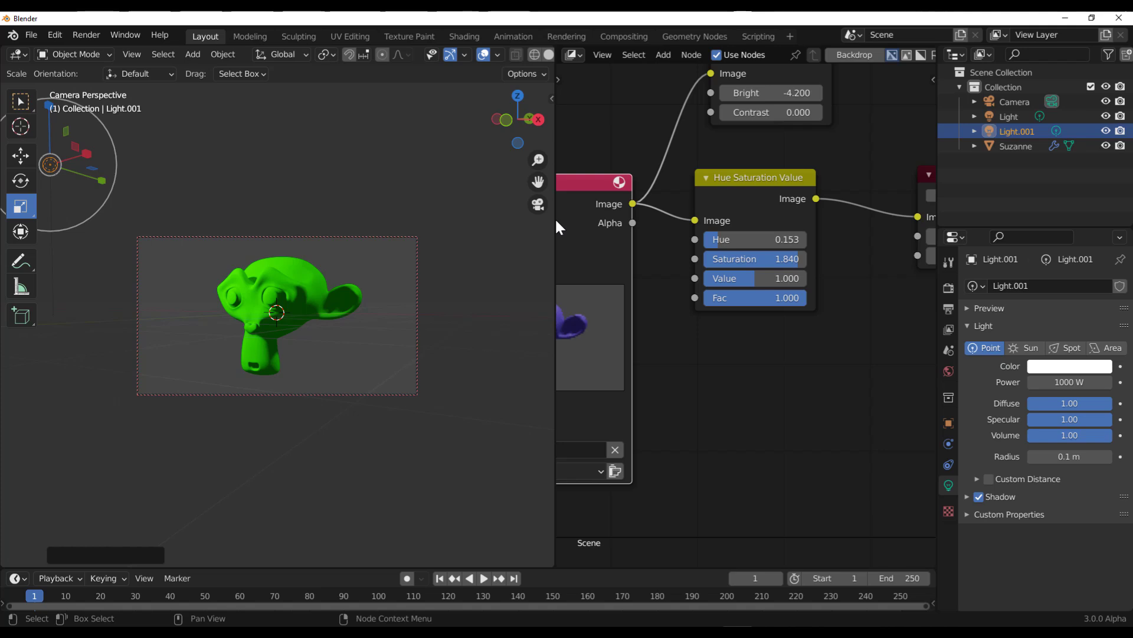
- Import the green-screen character image as an Image node and rearrange the node graph
{"action": "scroll", "coordinate": [678, 273], "scroll_direction": "down", "scroll_amount": 4}
{"action": "left_click_drag", "start_coordinate": [942, 273], "coordinate": [624, 441]}
{"action": "scroll", "coordinate": [700, 429], "scroll_direction": "up", "scroll_amount": 2}
{"action": "scroll", "coordinate": [768, 443], "scroll_direction": "down", "scroll_amount": 2}
{"action": "middle_click_drag", "start_coordinate": [782, 444], "coordinate": [749, 337]}
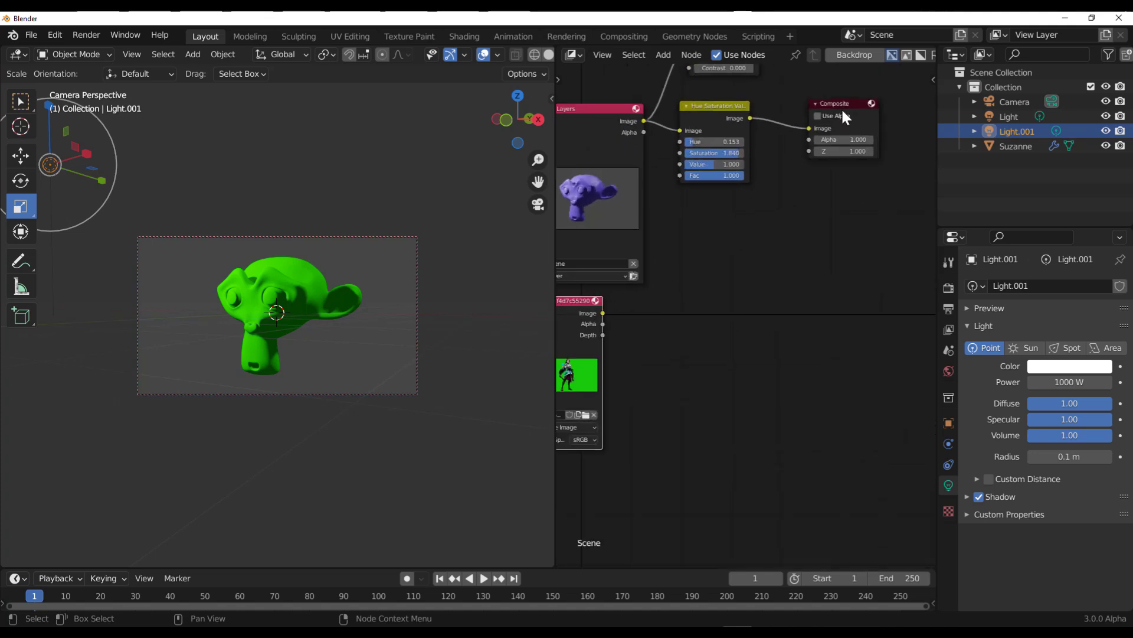
{"action": "left_click_drag", "start_coordinate": [839, 108], "coordinate": [872, 221]}
{"action": "scroll", "coordinate": [683, 306], "scroll_direction": "down", "scroll_amount": 1}
- Add a Viewer node via search 'vi' and connect the character image to it
{"action": "key", "text": "shift+a"}
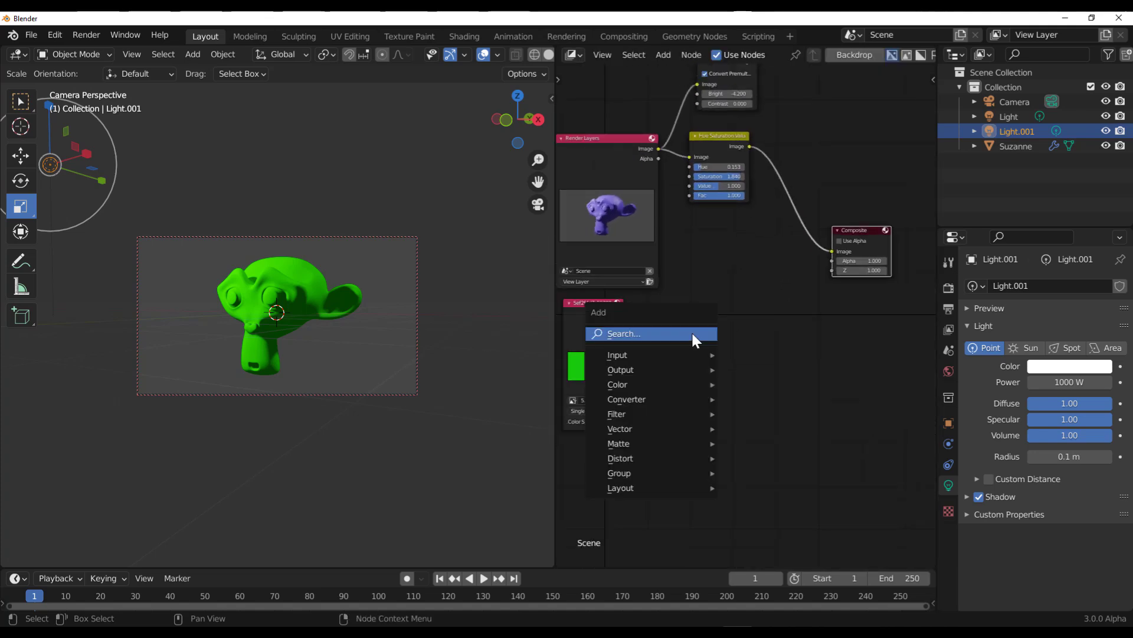
{"action": "left_click", "coordinate": [691, 331]}
{"action": "type", "text": "vie"}
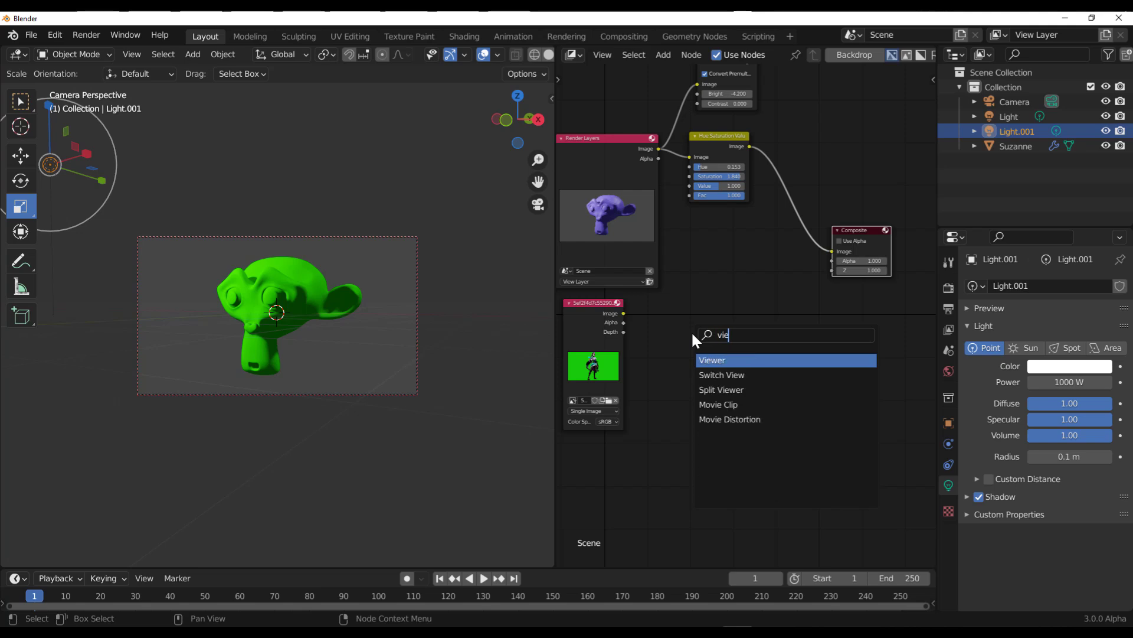
{"action": "key", "text": "Return"}
{"action": "left_click", "coordinate": [752, 311]}
{"action": "left_click_drag", "start_coordinate": [624, 313], "coordinate": [751, 336]}
{"action": "left_click_drag", "start_coordinate": [573, 347], "coordinate": [640, 364]}
- Turn on Backdrop, untick Use Alpha on the Viewer node, and reposition the Composite node
{"action": "scroll", "coordinate": [755, 318], "scroll_direction": "up", "scroll_amount": 3}
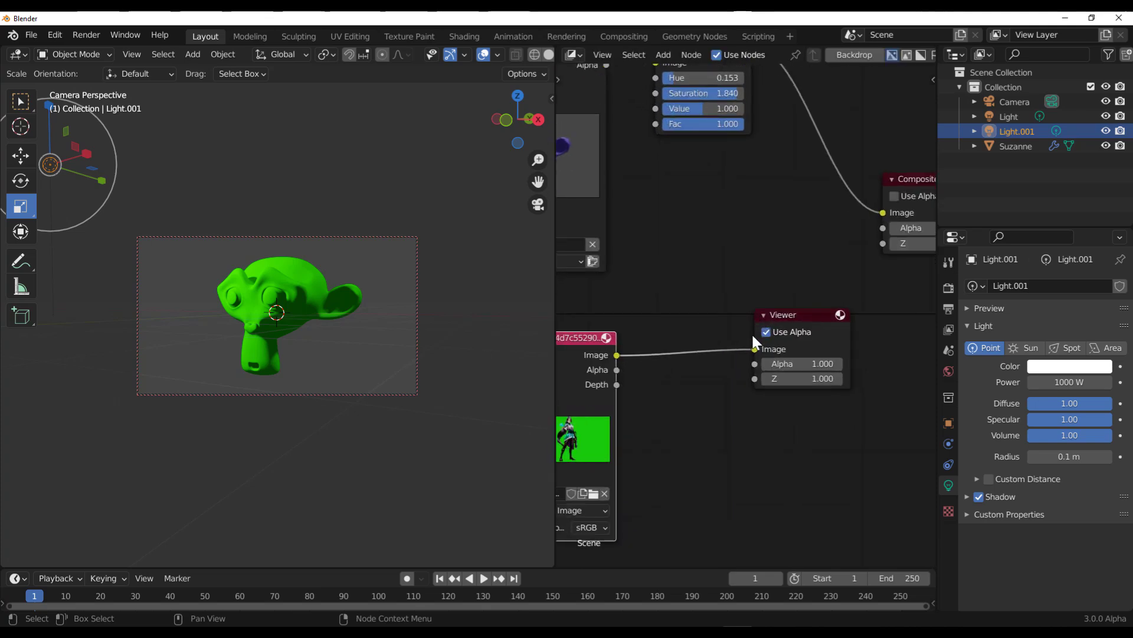
{"action": "scroll", "coordinate": [755, 336], "scroll_direction": "down", "scroll_amount": 1}
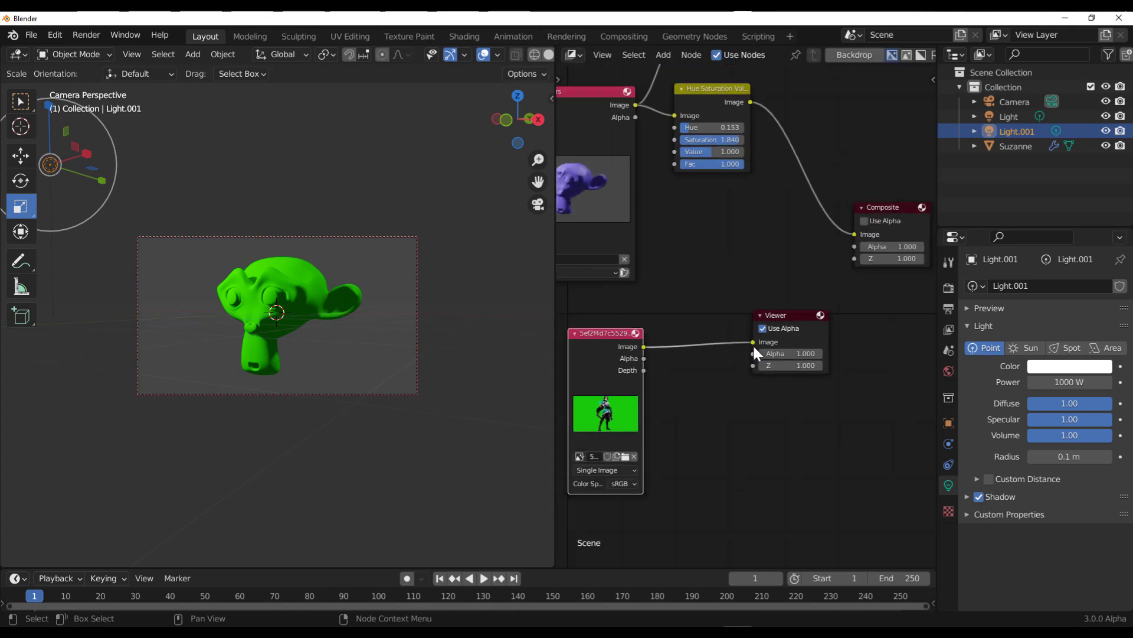
{"action": "left_click", "coordinate": [853, 54]}
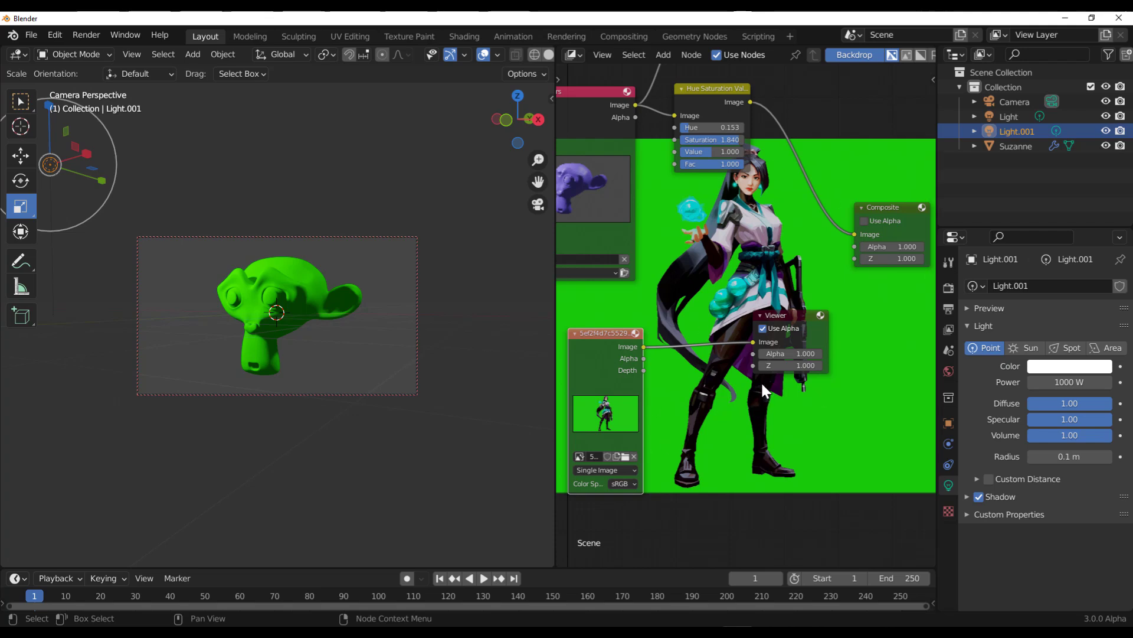
{"action": "left_click", "coordinate": [808, 328]}
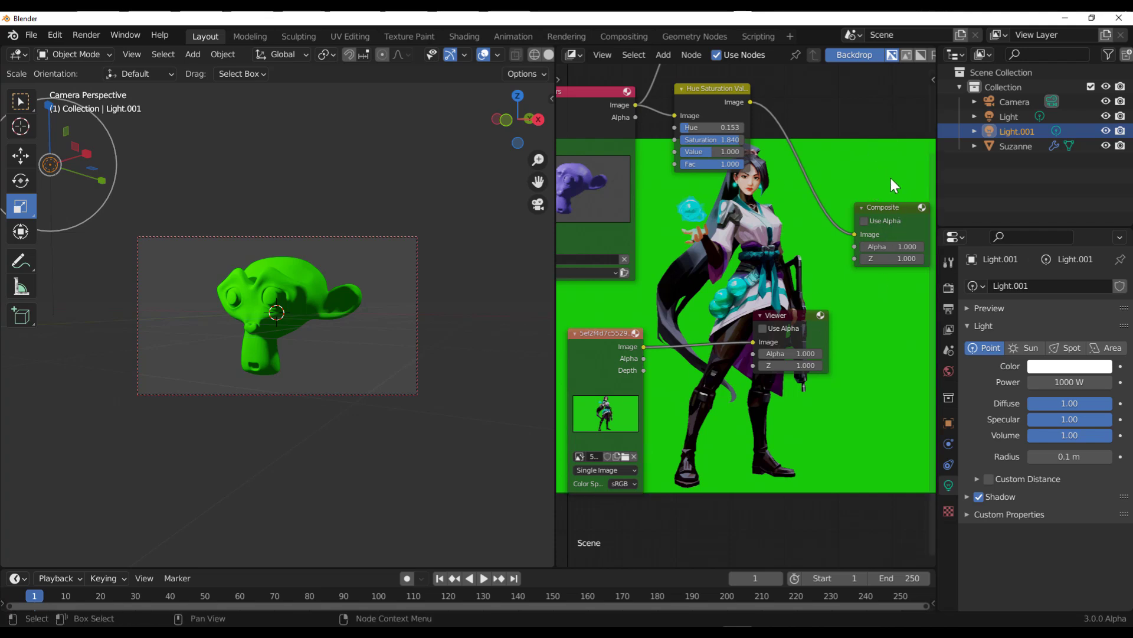
{"action": "left_click_drag", "start_coordinate": [897, 203], "coordinate": [865, 144]}
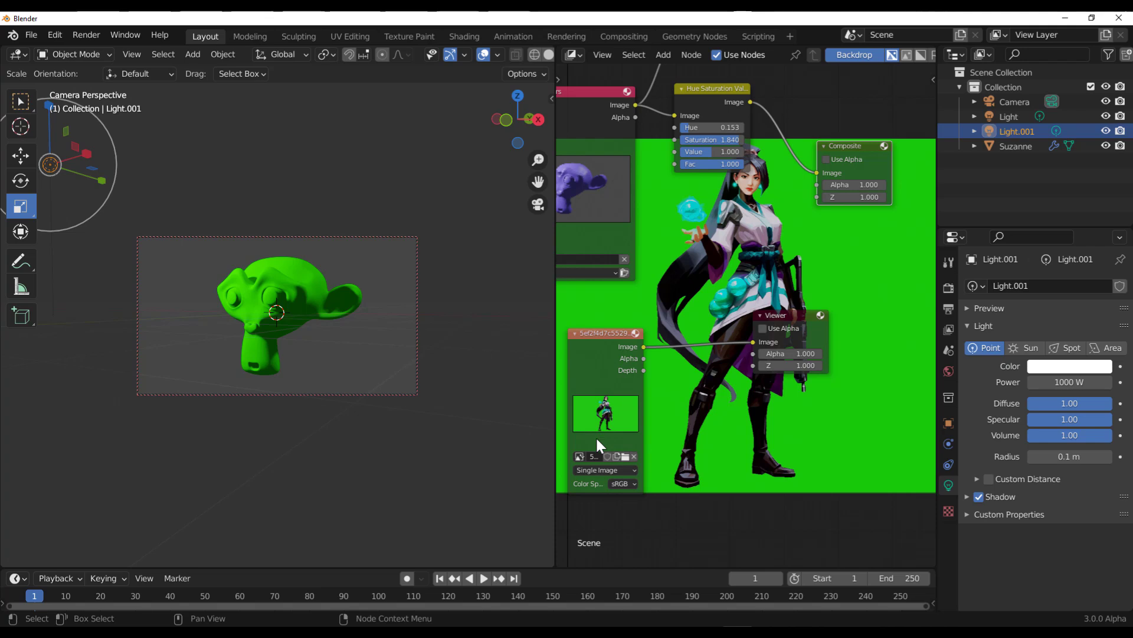
- Link the Hue Saturation Value output to Composite and the character image to the Viewer
{"action": "left_click_drag", "start_coordinate": [643, 346], "coordinate": [823, 172]}
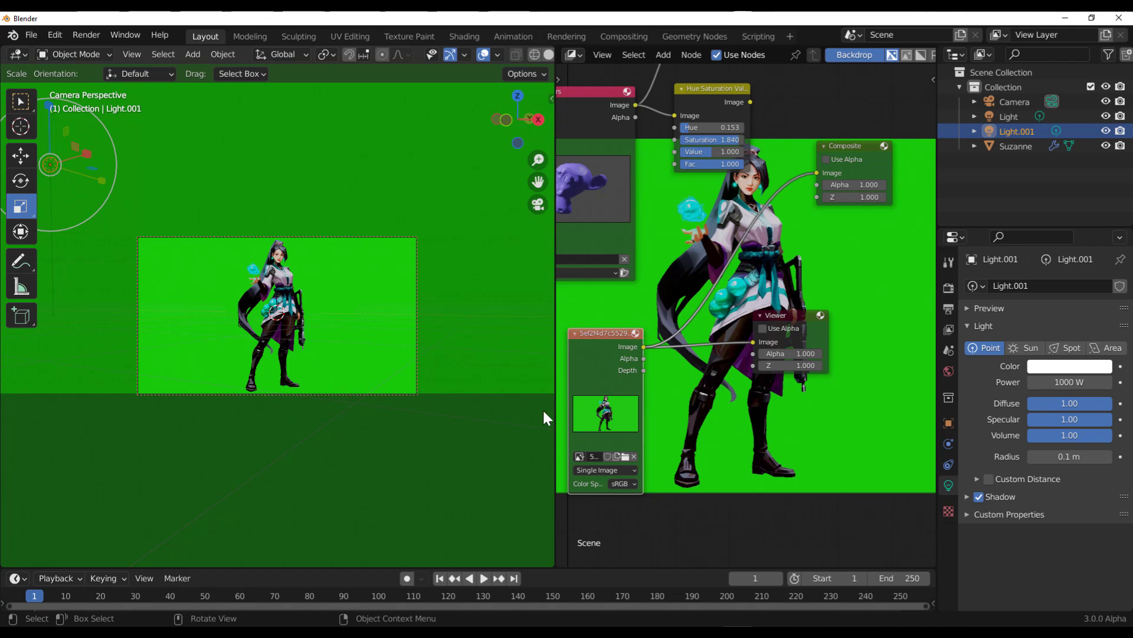
{"action": "left_click_drag", "start_coordinate": [749, 102], "coordinate": [752, 342]}
{"action": "scroll", "coordinate": [824, 268], "scroll_direction": "up", "scroll_amount": 2}
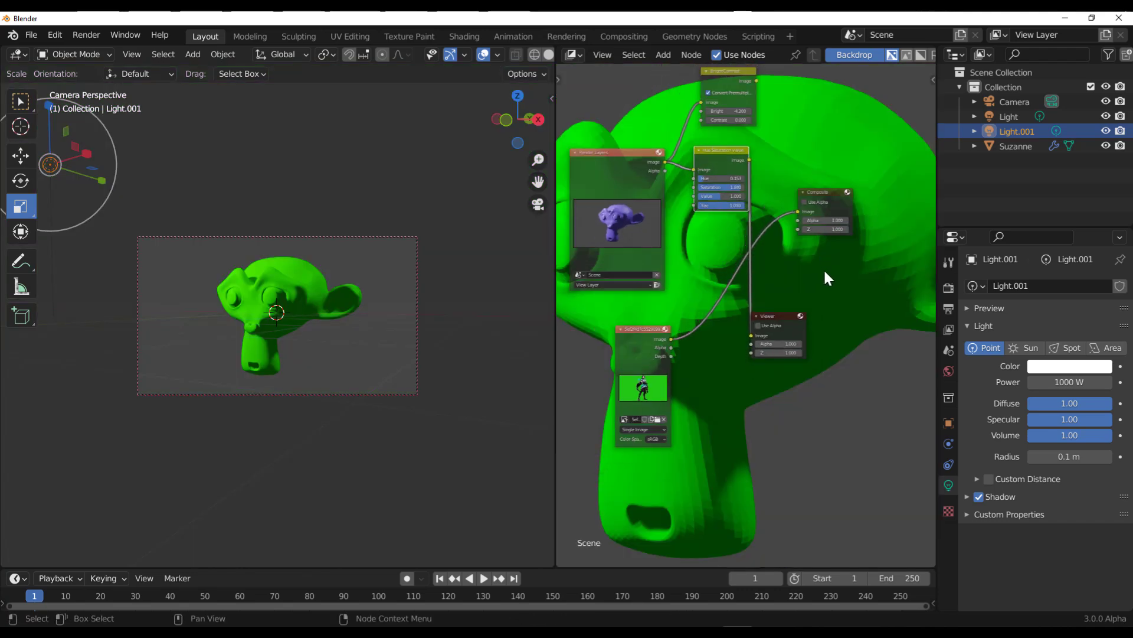
{"action": "scroll", "coordinate": [823, 268], "scroll_direction": "down", "scroll_amount": 3}
{"action": "left_click_drag", "start_coordinate": [751, 118], "coordinate": [811, 184]}
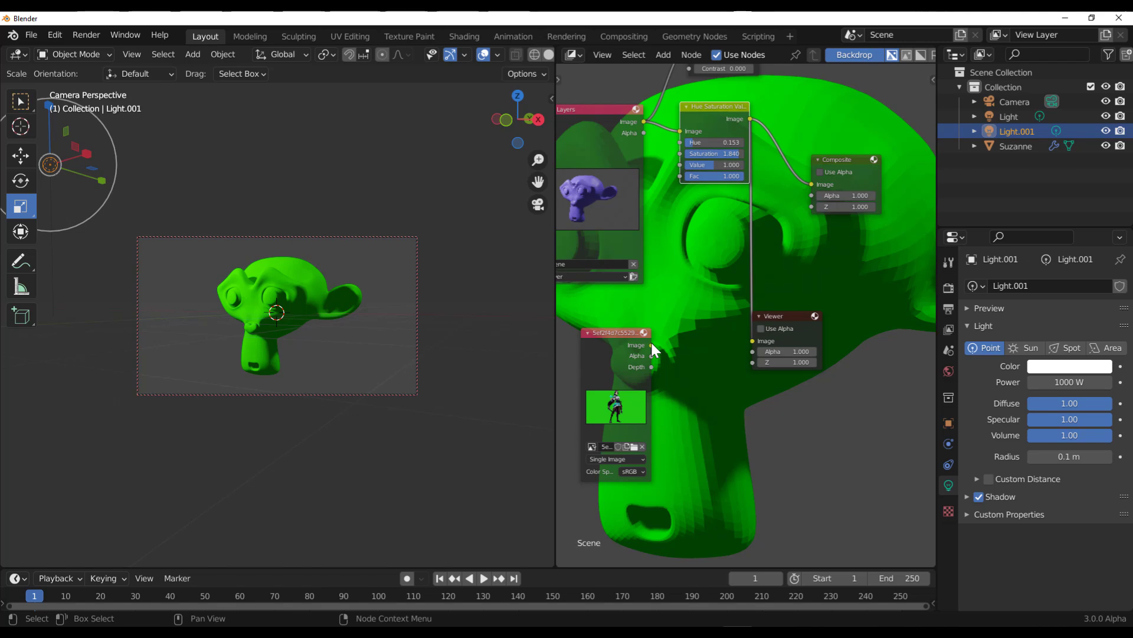
{"action": "left_click_drag", "start_coordinate": [649, 344], "coordinate": [854, 317]}
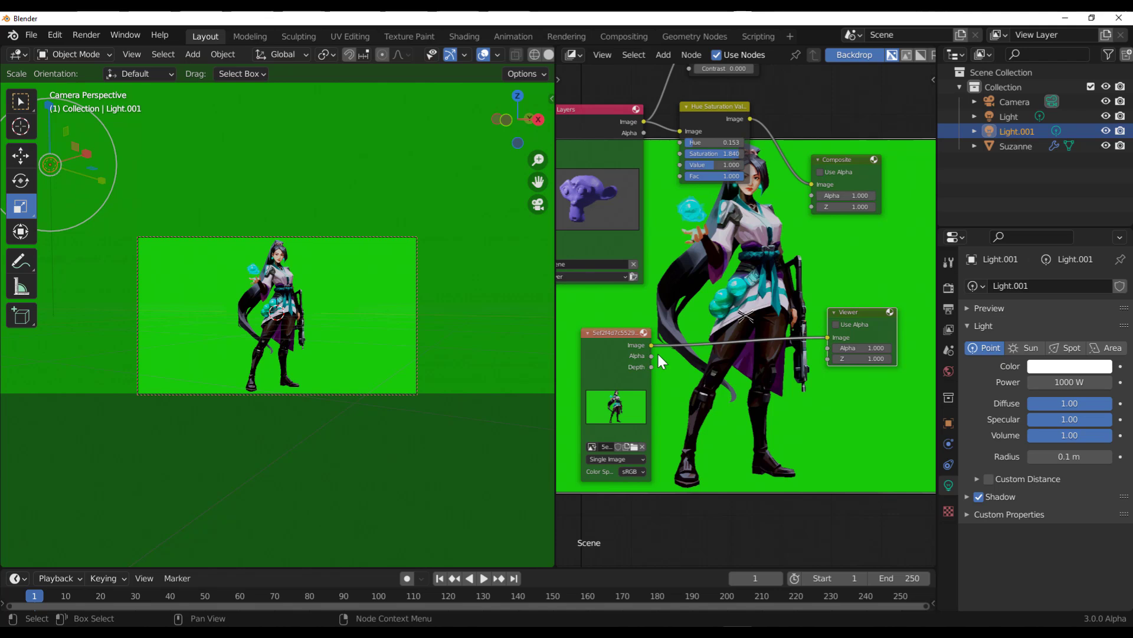
{"action": "left_click", "coordinate": [843, 183]}
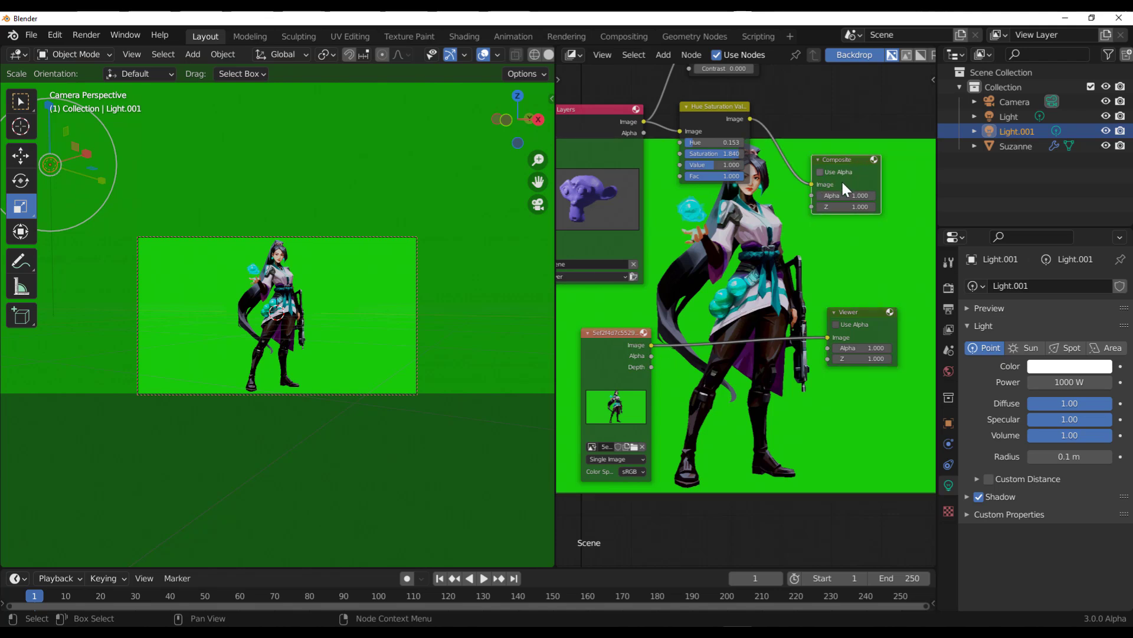
- Add a Chroma Key node onto the image-to-Viewer link
{"action": "key", "text": "shift+a"}
{"action": "left_click", "coordinate": [760, 358]}
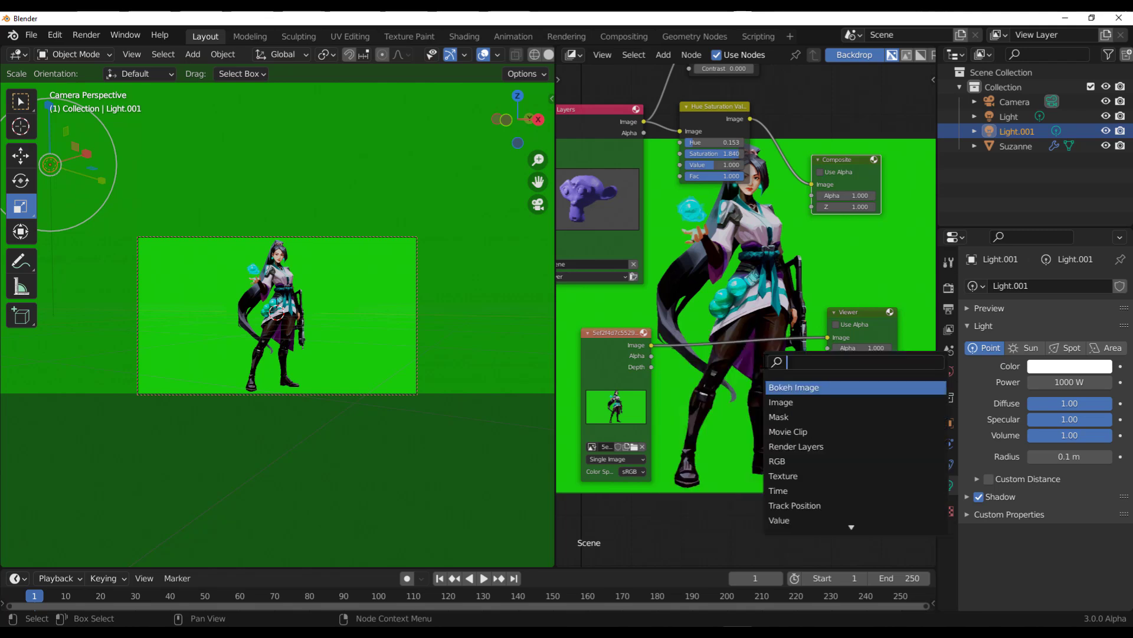
{"action": "type", "text": "chro"}
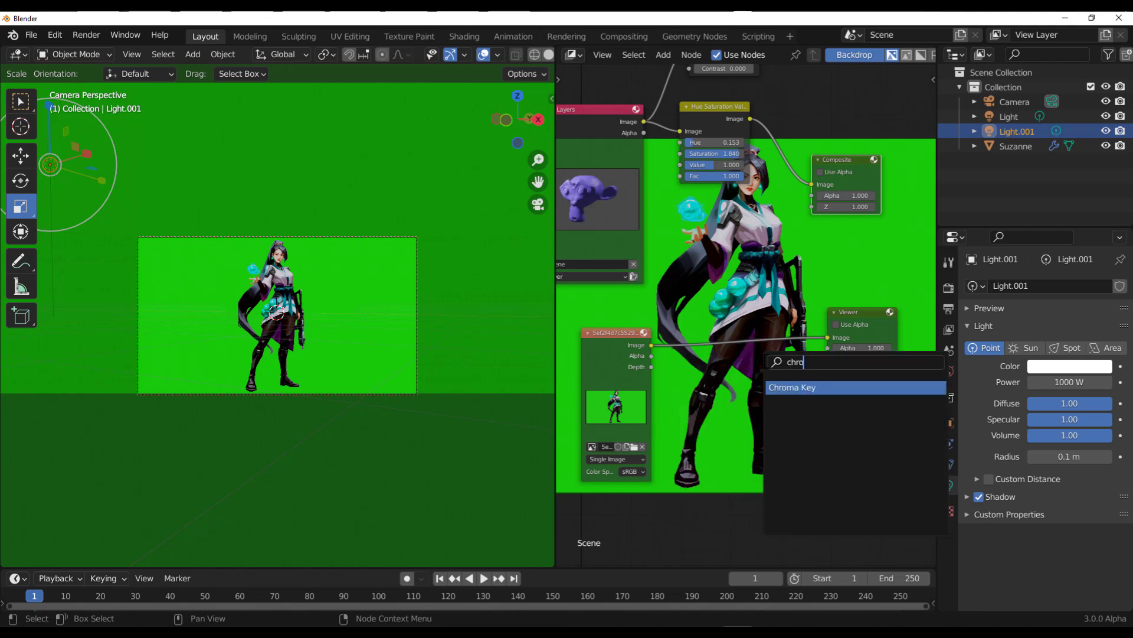
{"action": "key", "text": "Return"}
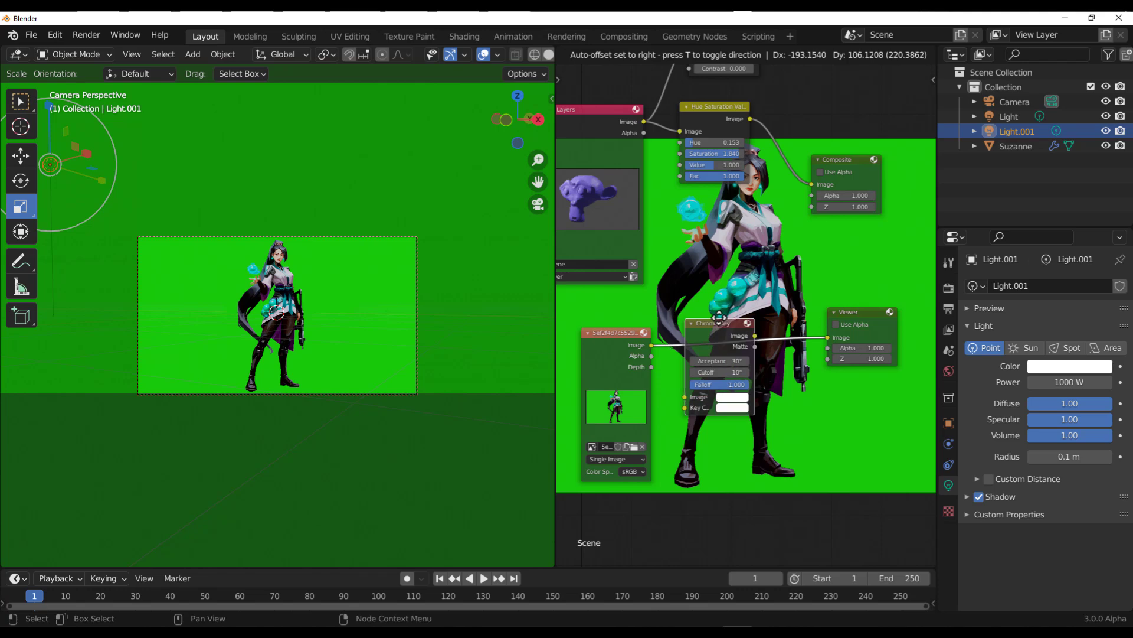
{"action": "left_click", "coordinate": [716, 302]}
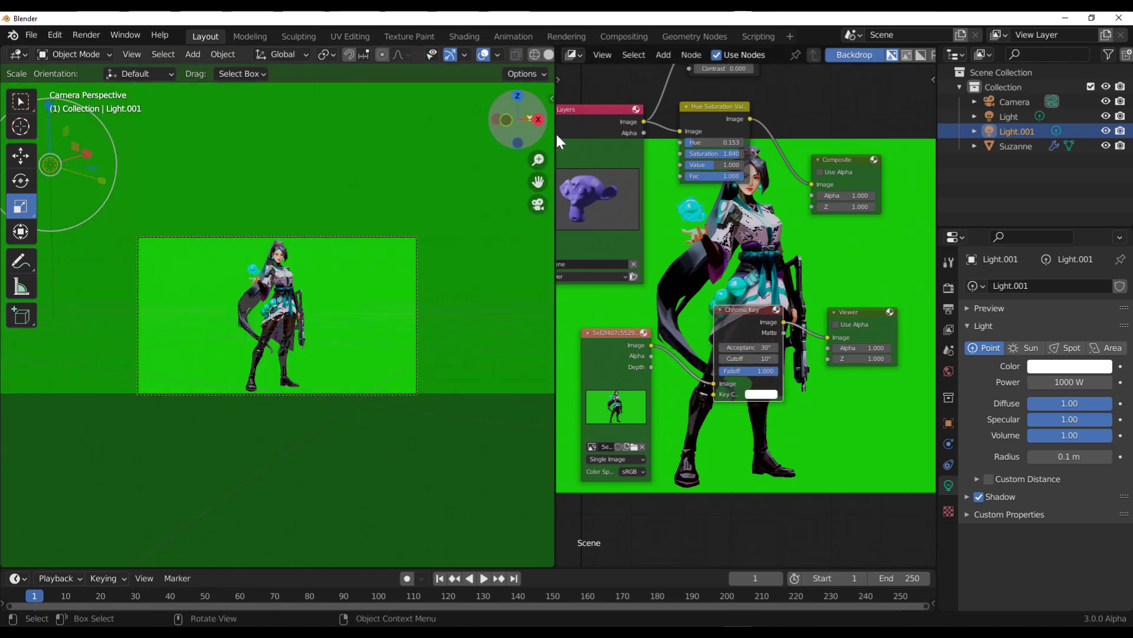
- Sample the green backdrop as the Chroma Key's key colour
{"action": "left_click_drag", "start_coordinate": [855, 163], "coordinate": [908, 162]}
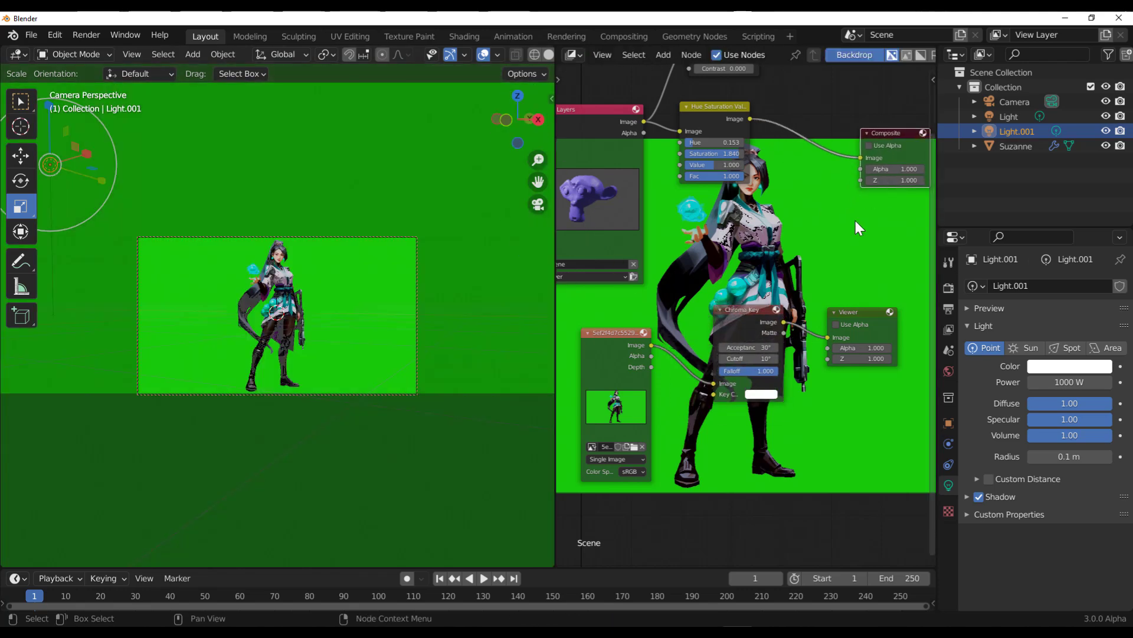
{"action": "scroll", "coordinate": [812, 315], "scroll_direction": "up", "scroll_amount": 2}
{"action": "scroll", "coordinate": [810, 341], "scroll_direction": "up", "scroll_amount": 1}
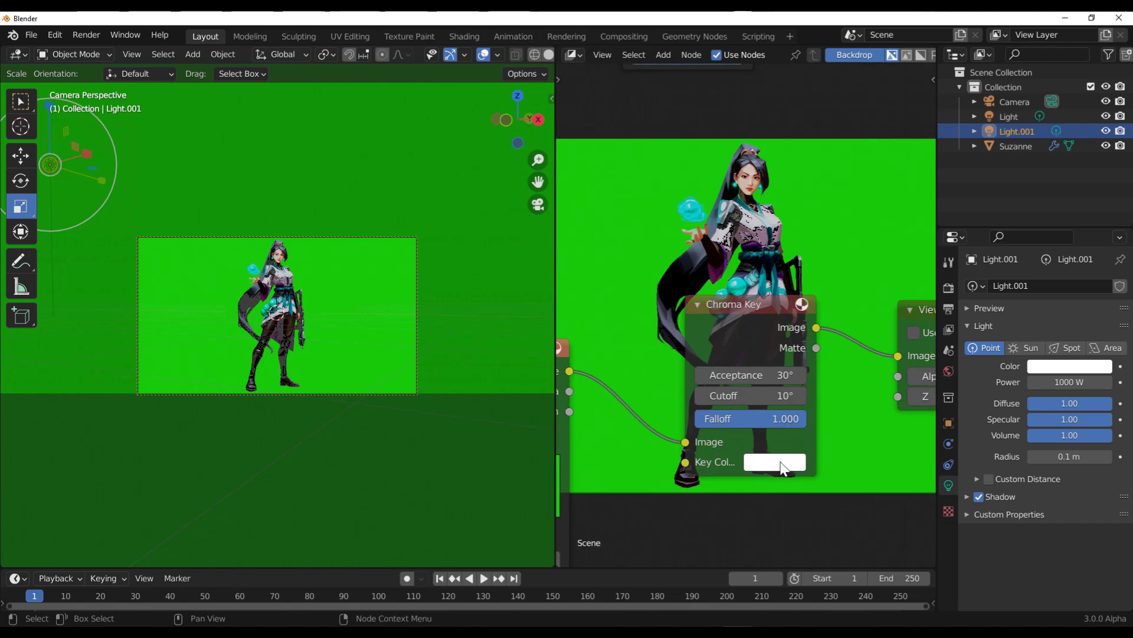
{"action": "left_click", "coordinate": [781, 465]}
{"action": "left_click", "coordinate": [901, 376]}
{"action": "left_click", "coordinate": [632, 337]}
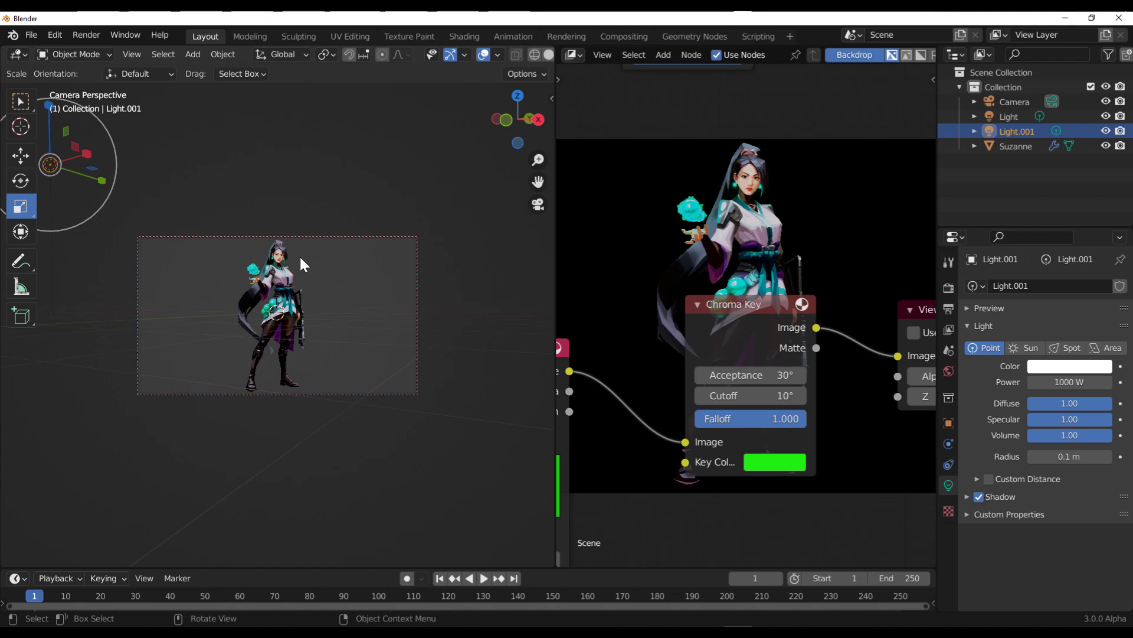
{"action": "key", "text": "alt+g"}
{"action": "key", "text": "ctrl+z"}
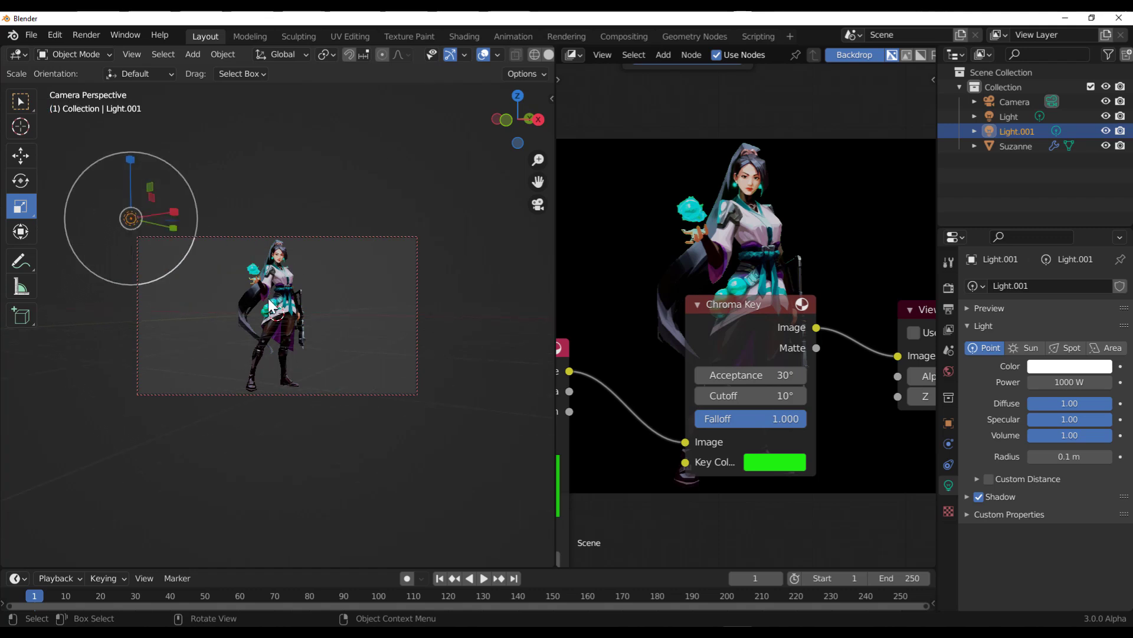
- Nudge the Composite node to the right to tidy the node tree
{"action": "scroll", "coordinate": [789, 235], "scroll_direction": "down", "scroll_amount": 2}
{"action": "scroll", "coordinate": [751, 189], "scroll_direction": "down", "scroll_amount": 2}
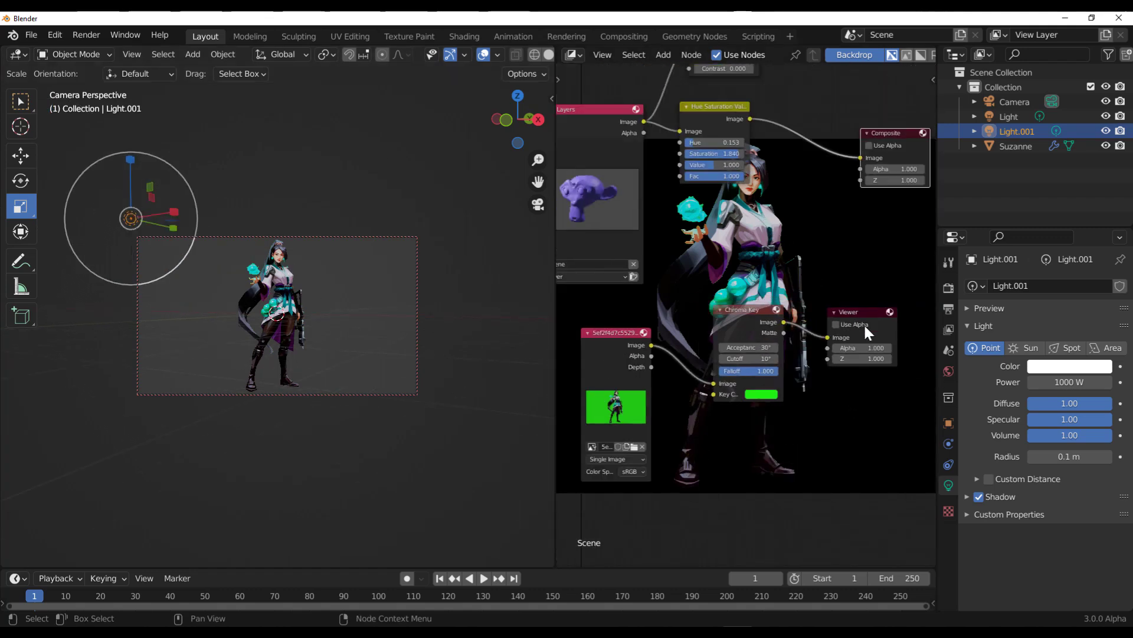
{"action": "scroll", "coordinate": [863, 319], "scroll_direction": "up", "scroll_amount": 2}
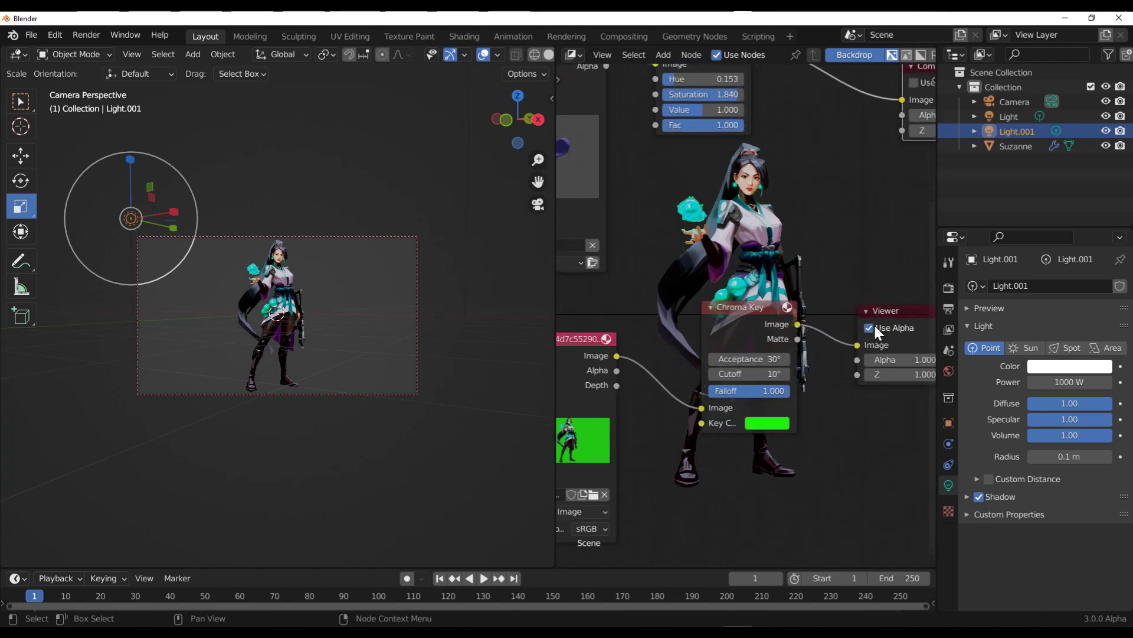
{"action": "scroll", "coordinate": [779, 361], "scroll_direction": "down", "scroll_amount": 3}
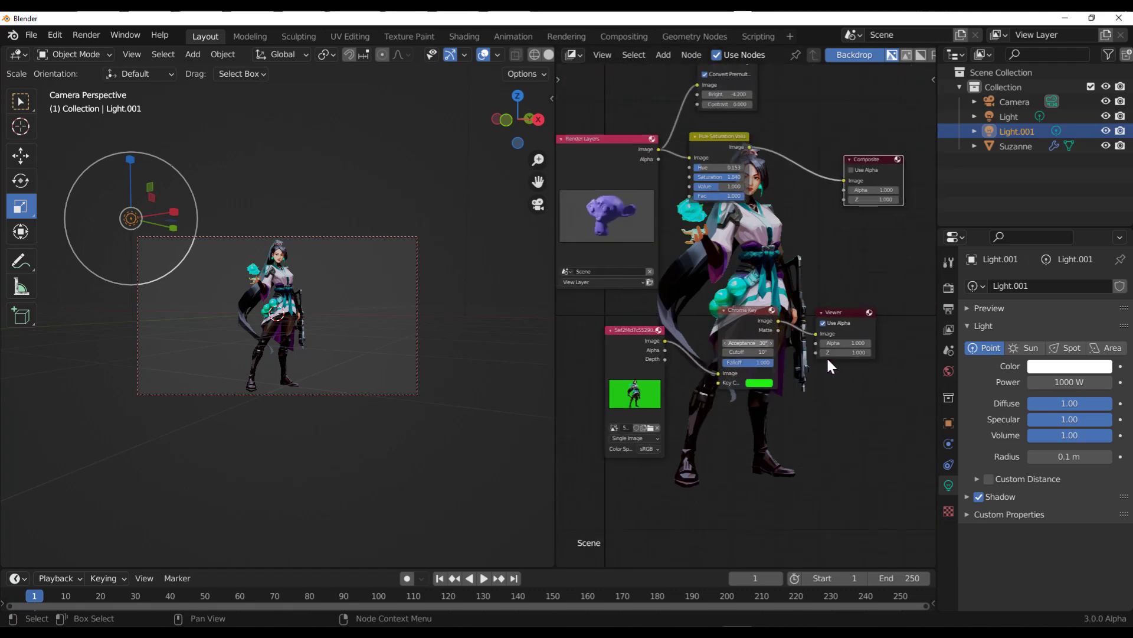
{"action": "scroll", "coordinate": [750, 323], "scroll_direction": "up", "scroll_amount": 3}
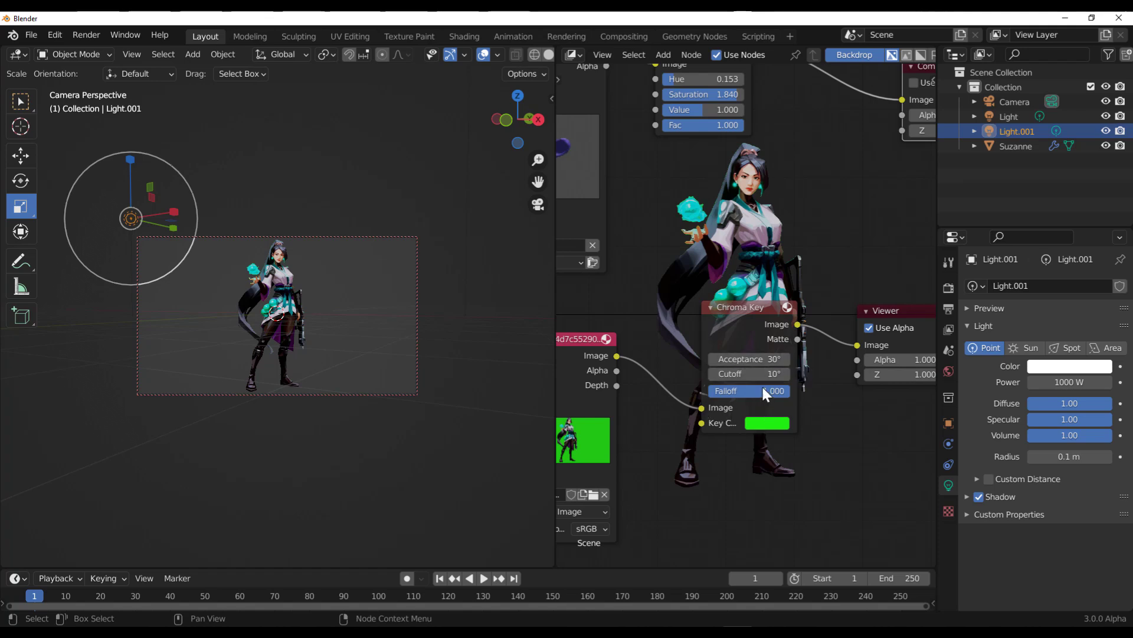
{"action": "scroll", "coordinate": [761, 330], "scroll_direction": "down", "scroll_amount": 3}
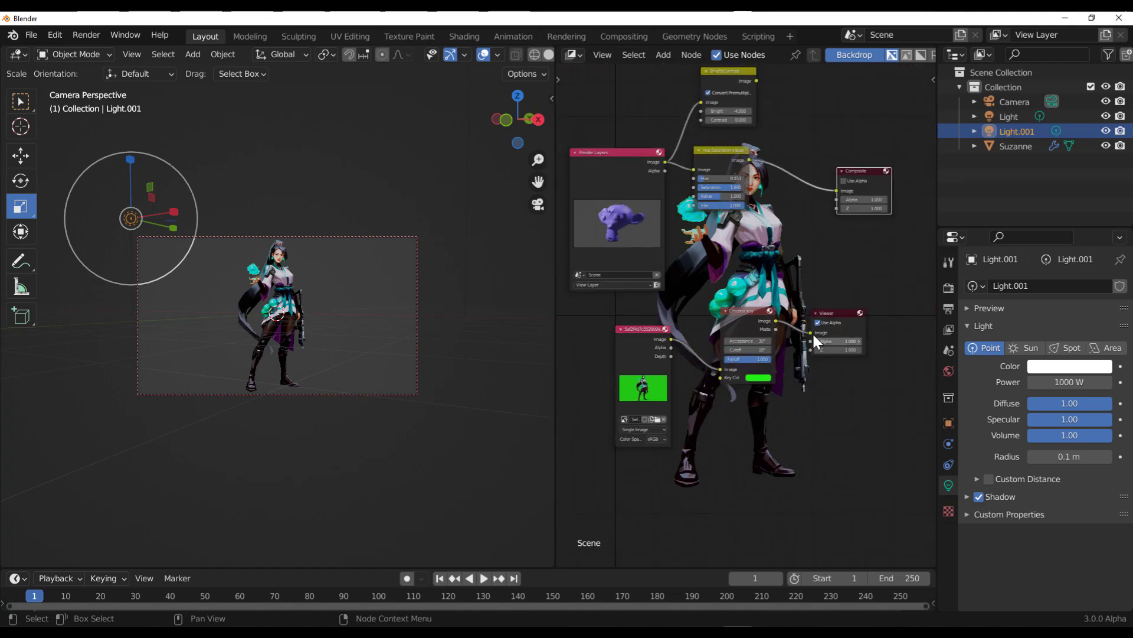
{"action": "scroll", "coordinate": [795, 236], "scroll_direction": "down", "scroll_amount": 2}
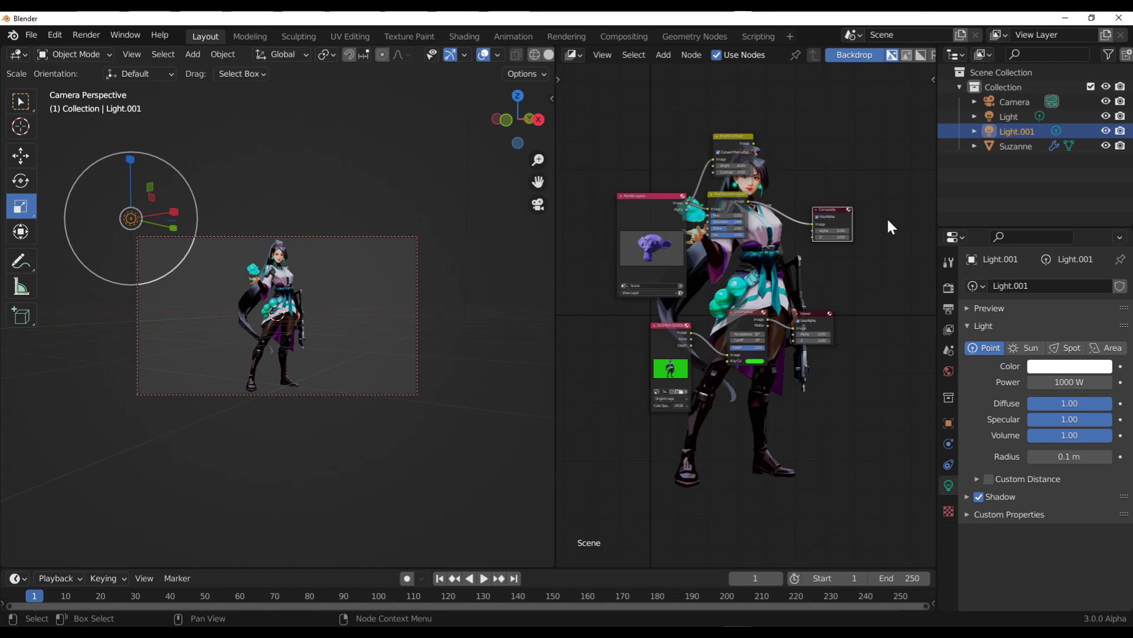
{"action": "scroll", "coordinate": [860, 218], "scroll_direction": "up", "scroll_amount": 2}
{"action": "left_click_drag", "start_coordinate": [878, 182], "coordinate": [908, 184]}
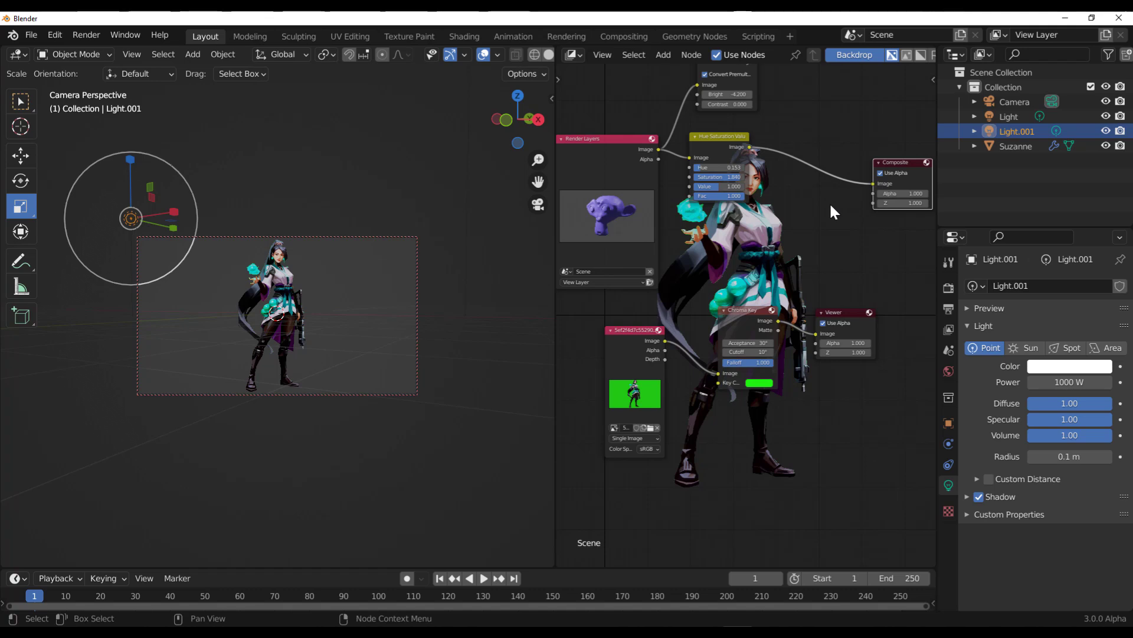
- Move the Viewer node aside and render the image to check the output
{"action": "left_click_drag", "start_coordinate": [852, 323], "coordinate": [905, 327]}
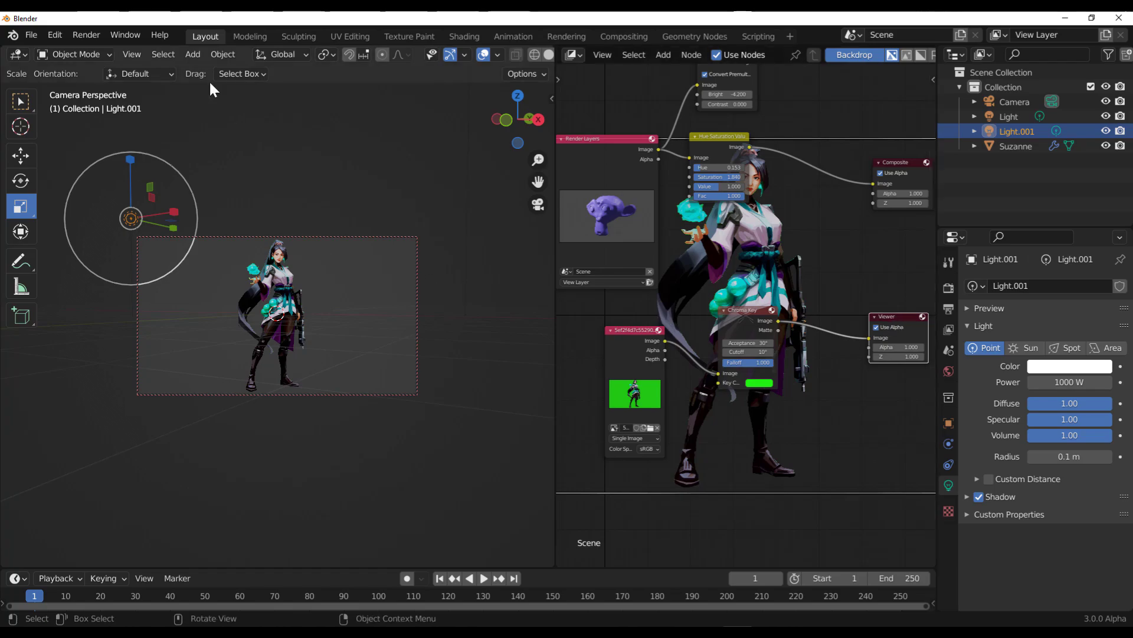
{"action": "left_click", "coordinate": [86, 35]}
{"action": "left_click", "coordinate": [112, 49]}
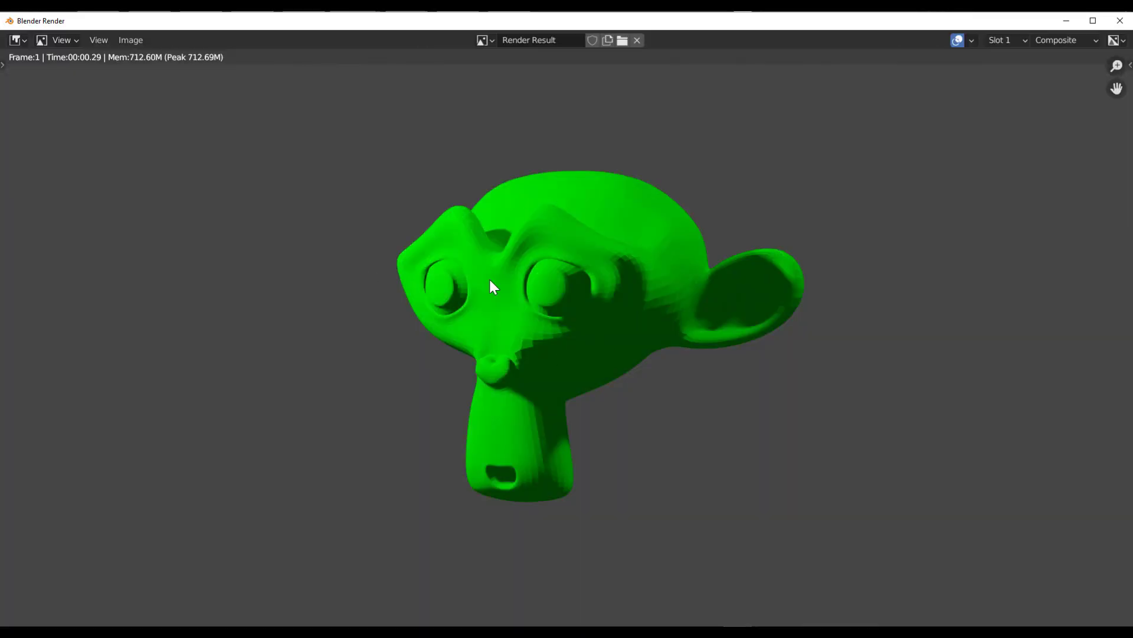
- Connect Chroma Key's Image output to the Composite node's Image input
{"action": "left_click", "coordinate": [1119, 21]}
{"action": "left_click_drag", "start_coordinate": [904, 157], "coordinate": [895, 150]}
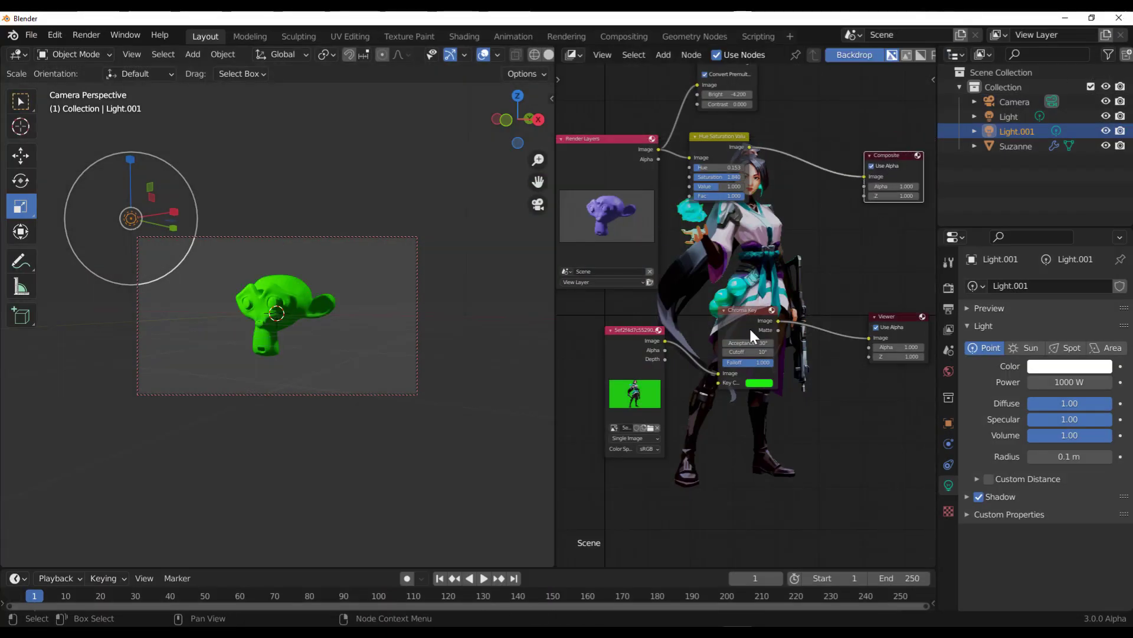
{"action": "left_click_drag", "start_coordinate": [779, 320], "coordinate": [865, 176]}
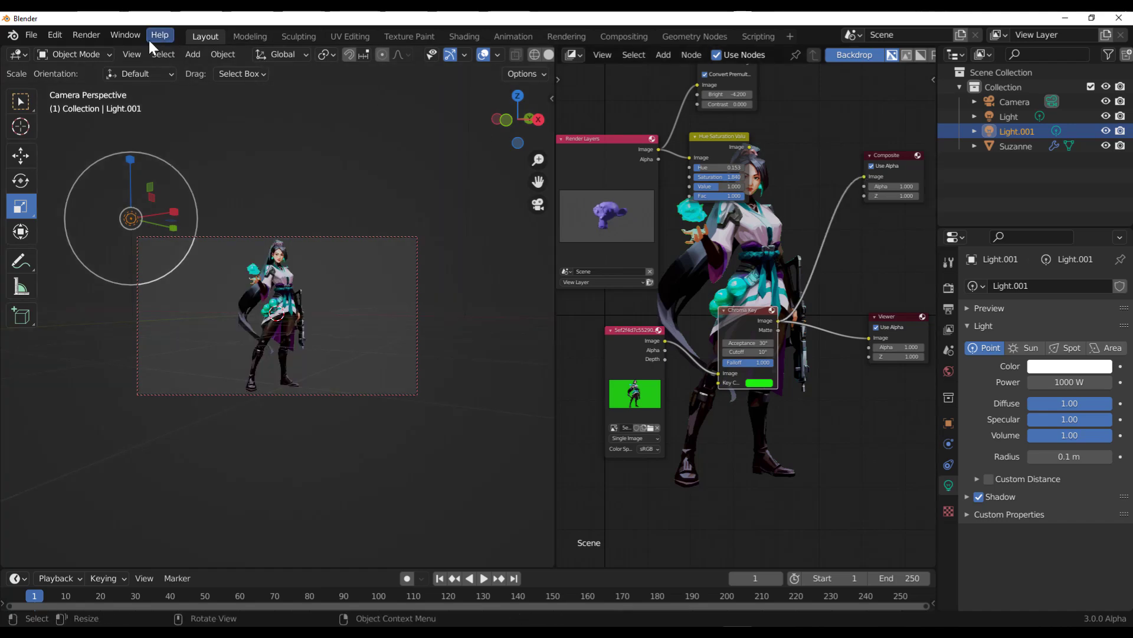
- Render the frame to check the keyed character, then close the render window
{"action": "left_click", "coordinate": [91, 34]}
{"action": "left_click", "coordinate": [115, 50]}
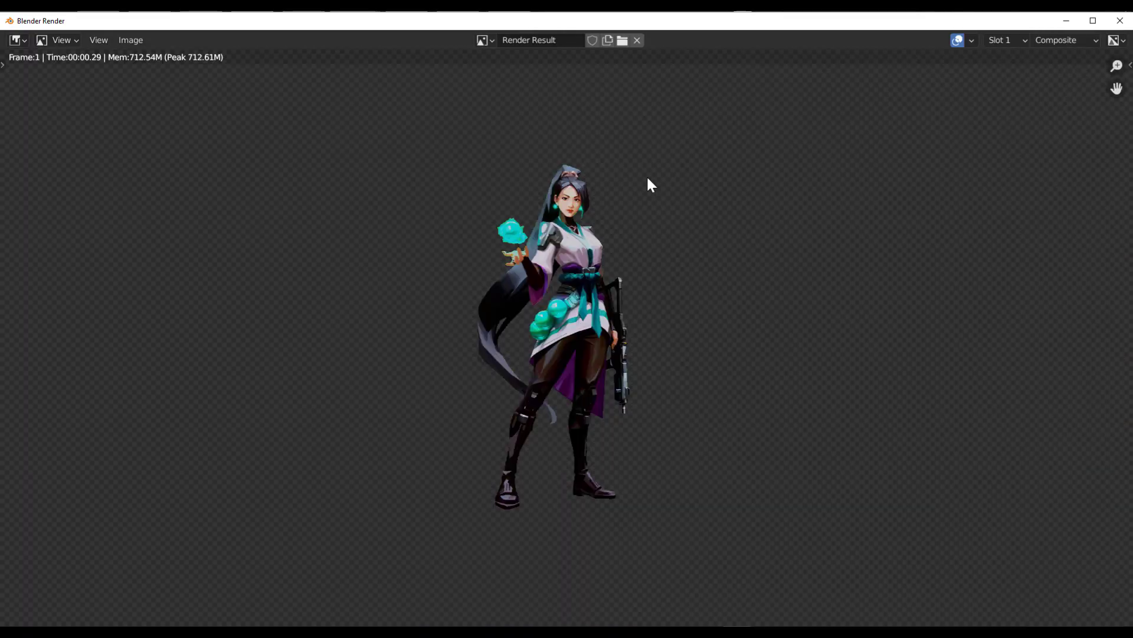
{"action": "left_click", "coordinate": [1119, 20]}
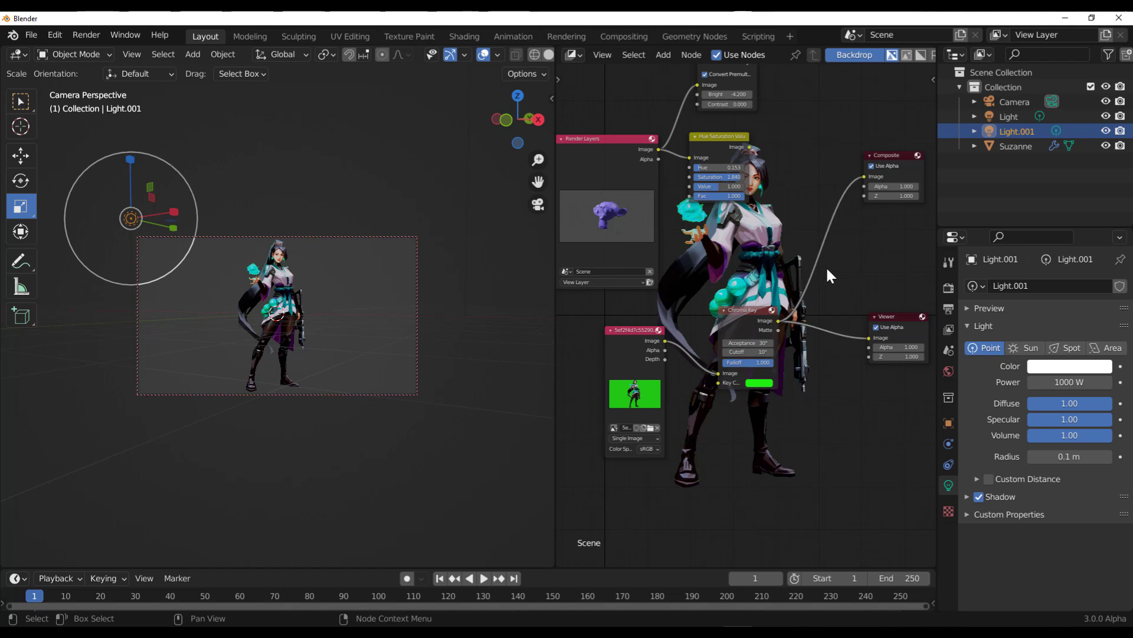
{"action": "key", "text": "shift+a"}
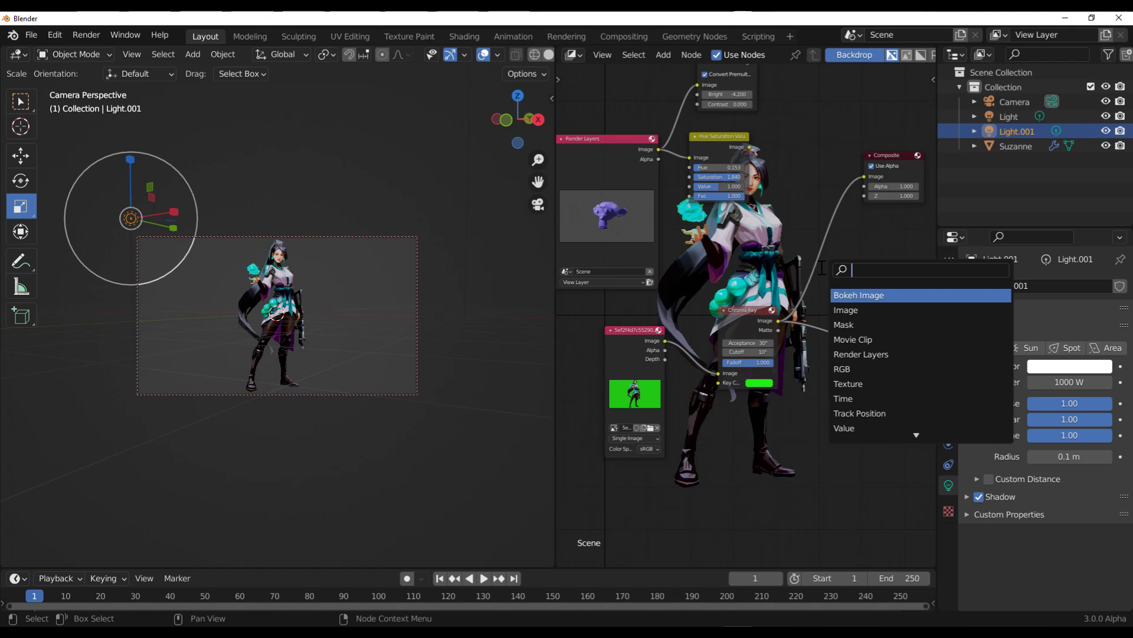
- Search 'alpha' and drop an Alpha Over node onto the link into Composite
{"action": "type", "text": "alpha"}
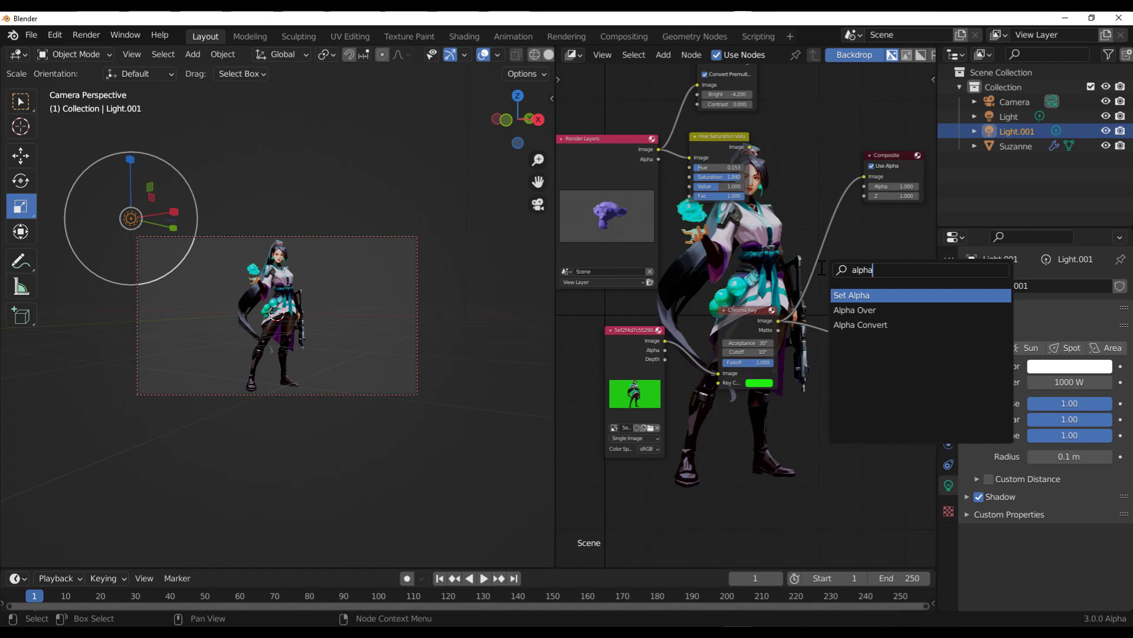
{"action": "key", "text": "Up"}
{"action": "key", "text": "Up"}
{"action": "key", "text": "Return"}
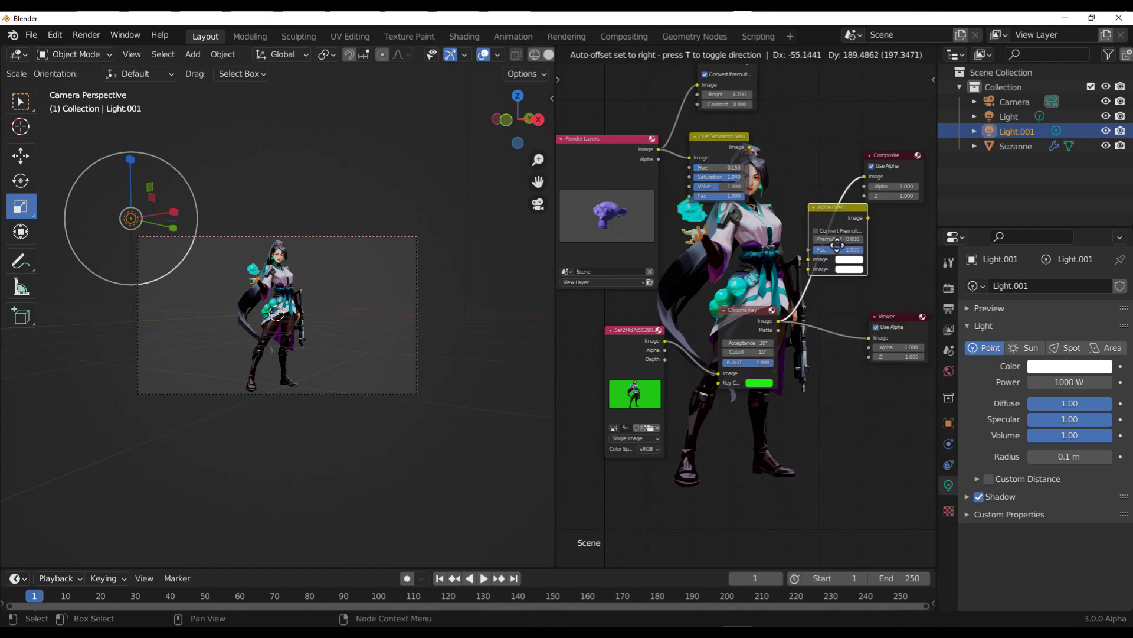
{"action": "left_click", "coordinate": [839, 243]}
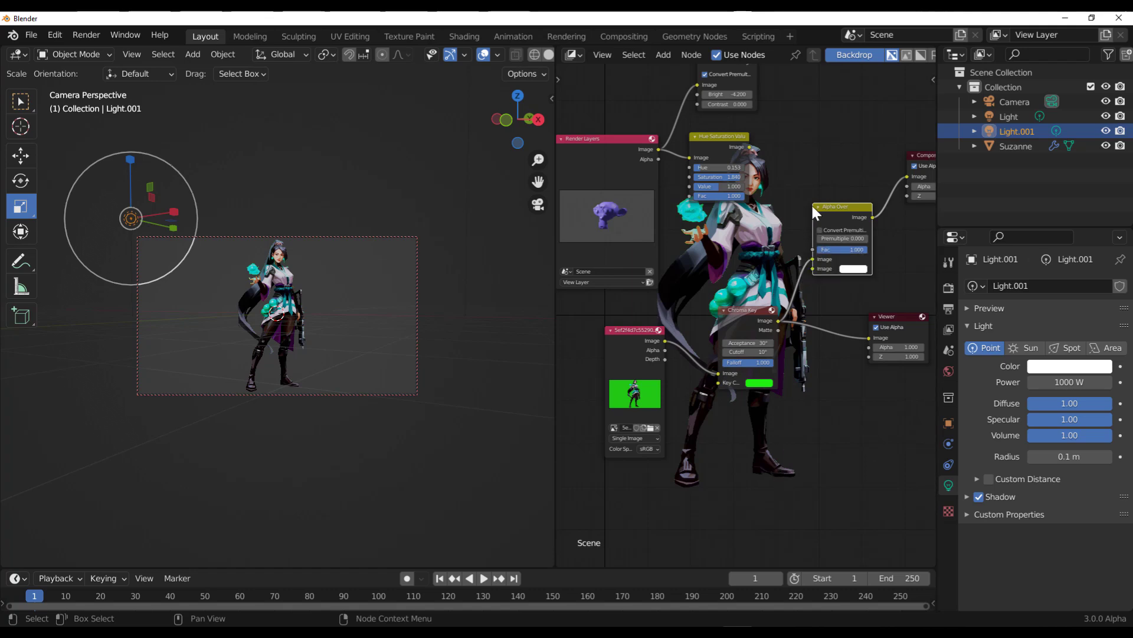
- Feed Hue Saturation Value into Alpha Over's first Image input and move Composite above the Viewer
{"action": "scroll", "coordinate": [797, 200], "scroll_direction": "up", "scroll_amount": 2}
{"action": "left_click_drag", "start_coordinate": [750, 102], "coordinate": [832, 242]}
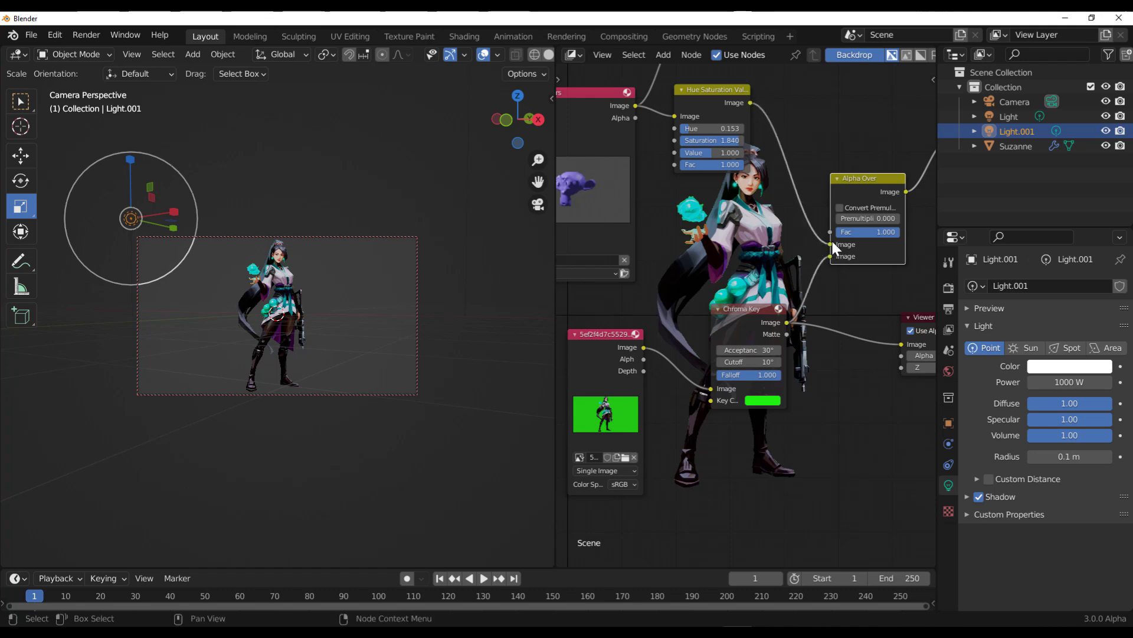
{"action": "scroll", "coordinate": [842, 267], "scroll_direction": "down", "scroll_amount": 3}
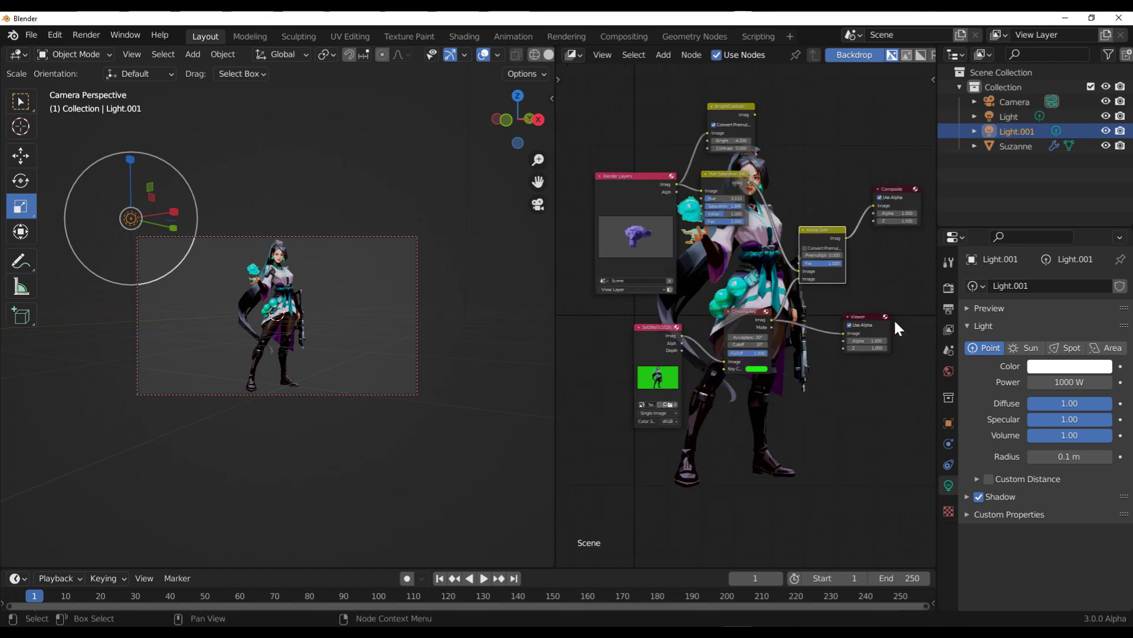
{"action": "mouse_move", "coordinate": [877, 318]}
{"action": "left_mouse_down"}
{"action": "mouse_move", "coordinate": [894, 236]}
{"action": "mouse_move", "coordinate": [859, 296]}
{"action": "mouse_move", "coordinate": [889, 323]}
{"action": "left_mouse_up"}
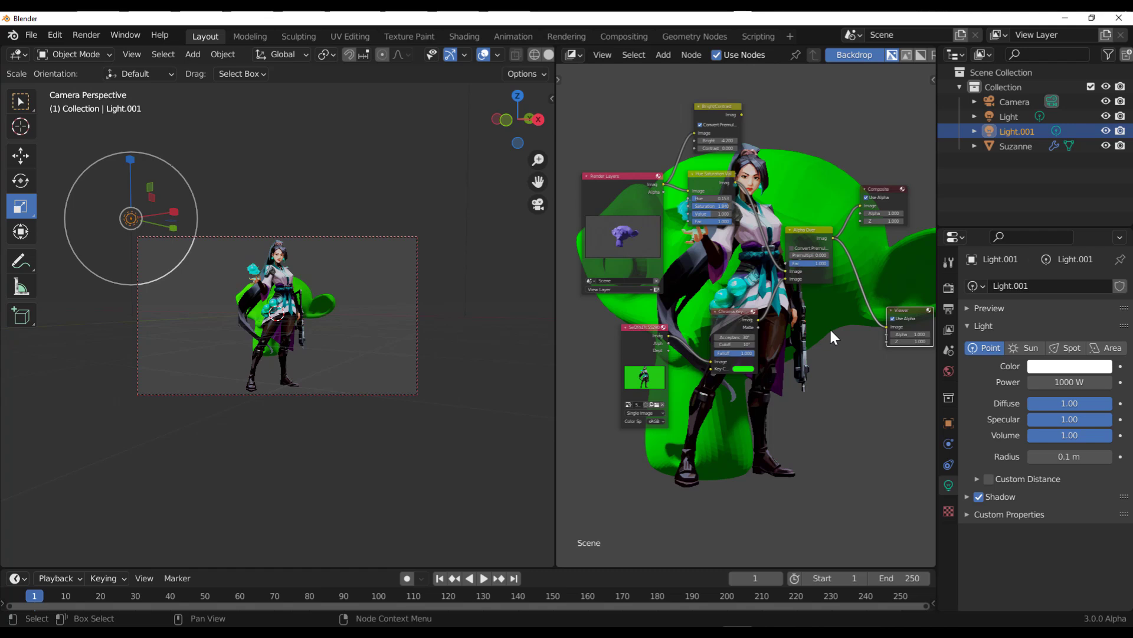
- Select Suzanne and slide it right along the X axis
{"action": "left_click", "coordinate": [312, 302]}
{"action": "left_click", "coordinate": [21, 156]}
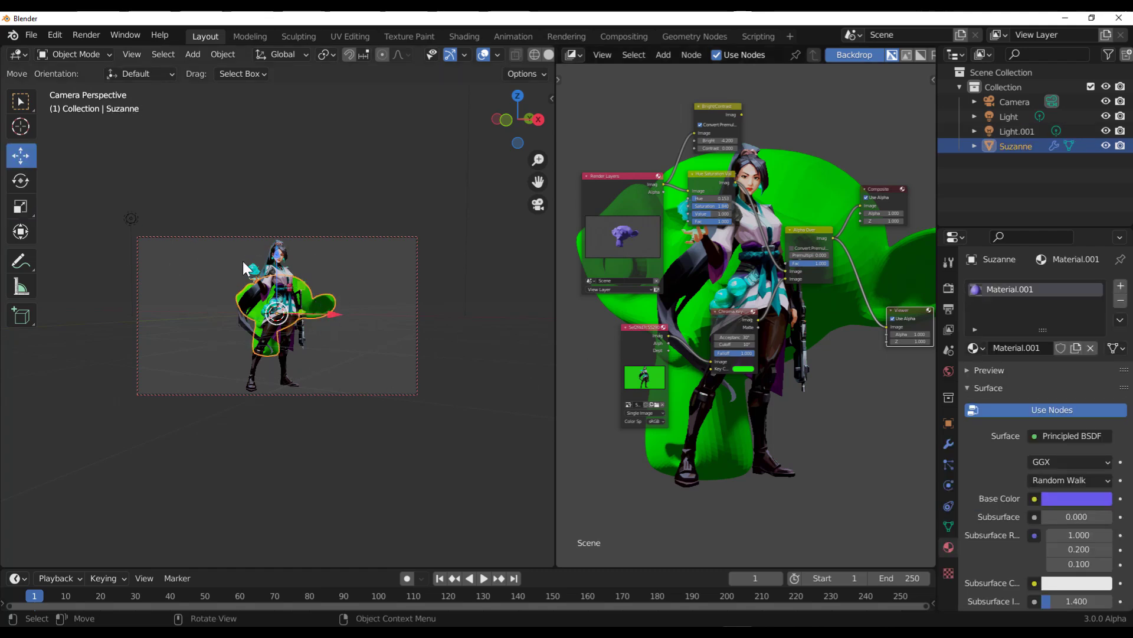
{"action": "left_click_drag", "start_coordinate": [326, 313], "coordinate": [395, 352]}
{"action": "left_click", "coordinate": [20, 207]}
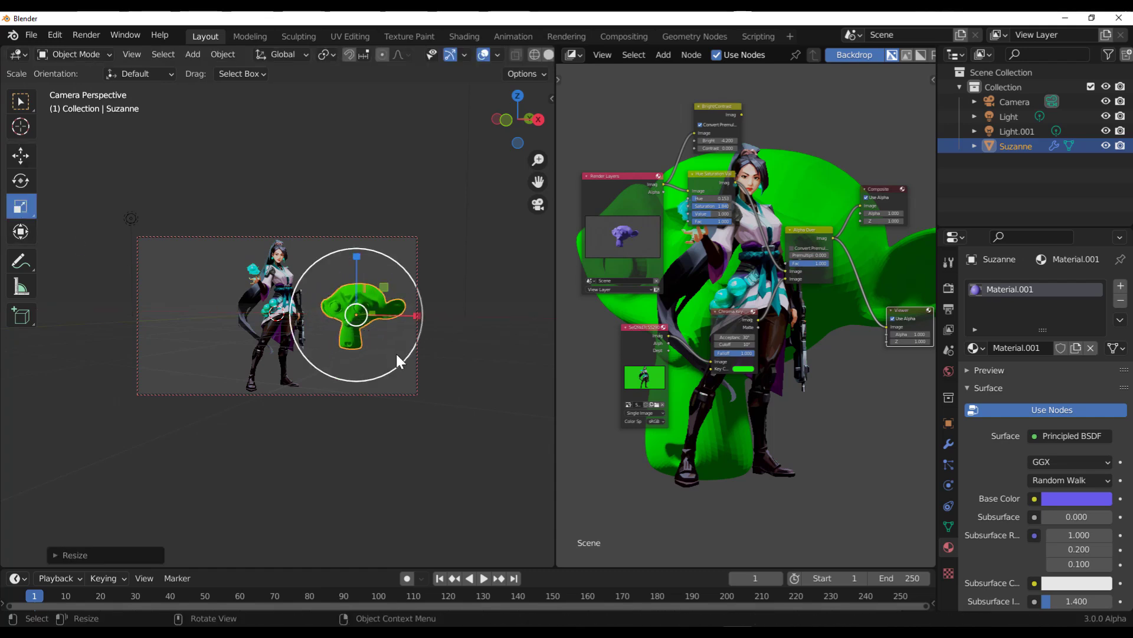
- Render the character and Suzanne together, then close the render window
{"action": "left_click", "coordinate": [86, 35]}
{"action": "left_click", "coordinate": [116, 52]}
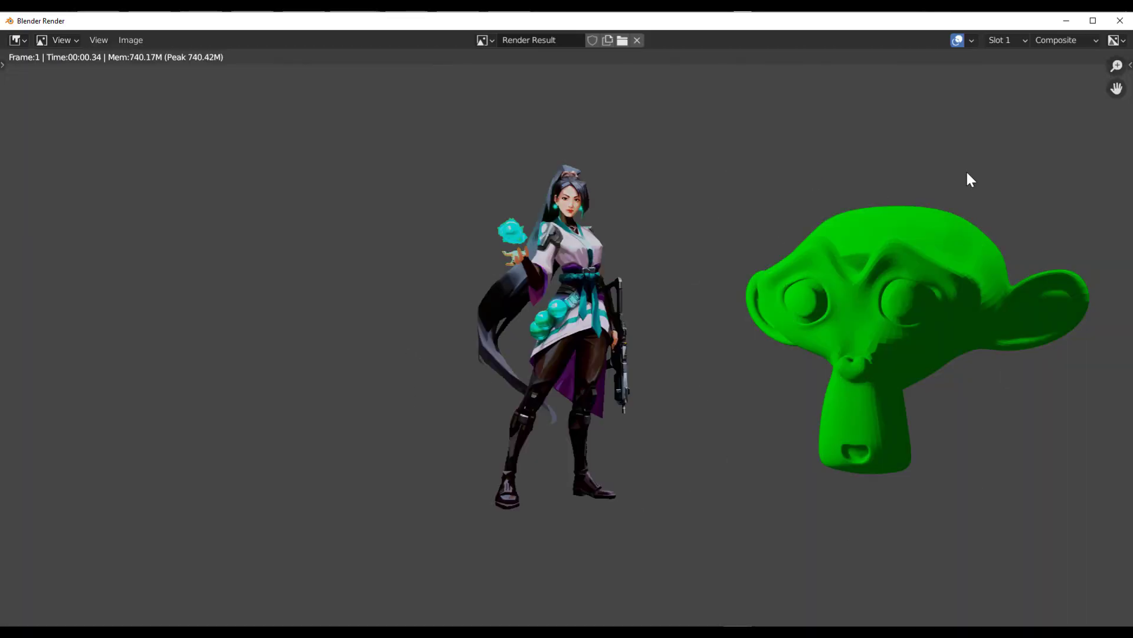
{"action": "left_click", "coordinate": [1120, 21]}
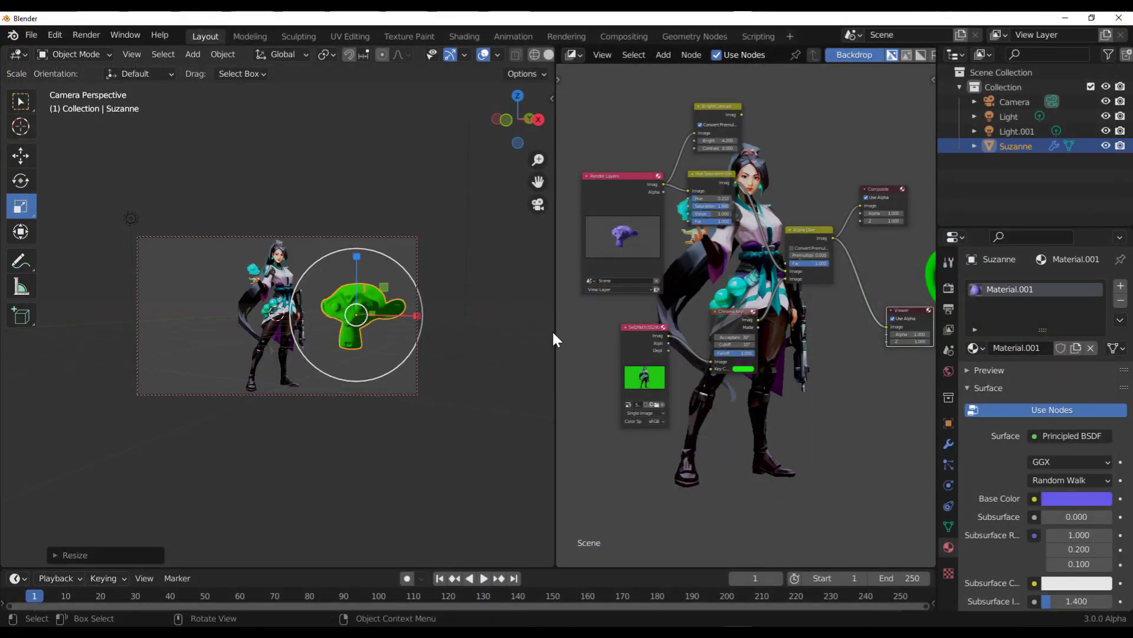
{"action": "scroll", "coordinate": [802, 370], "scroll_direction": "down", "scroll_amount": 2}
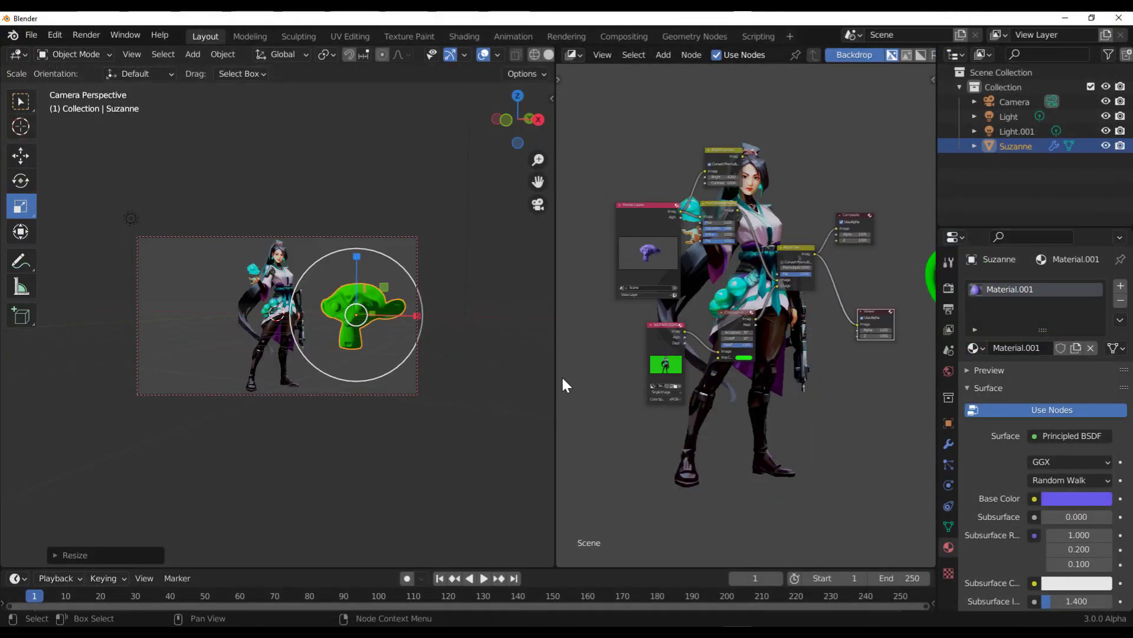
- Widen the compositor, fit the camera view, and shift Suzanne left along X
{"action": "left_click_drag", "start_coordinate": [554, 378], "coordinate": [428, 386]}
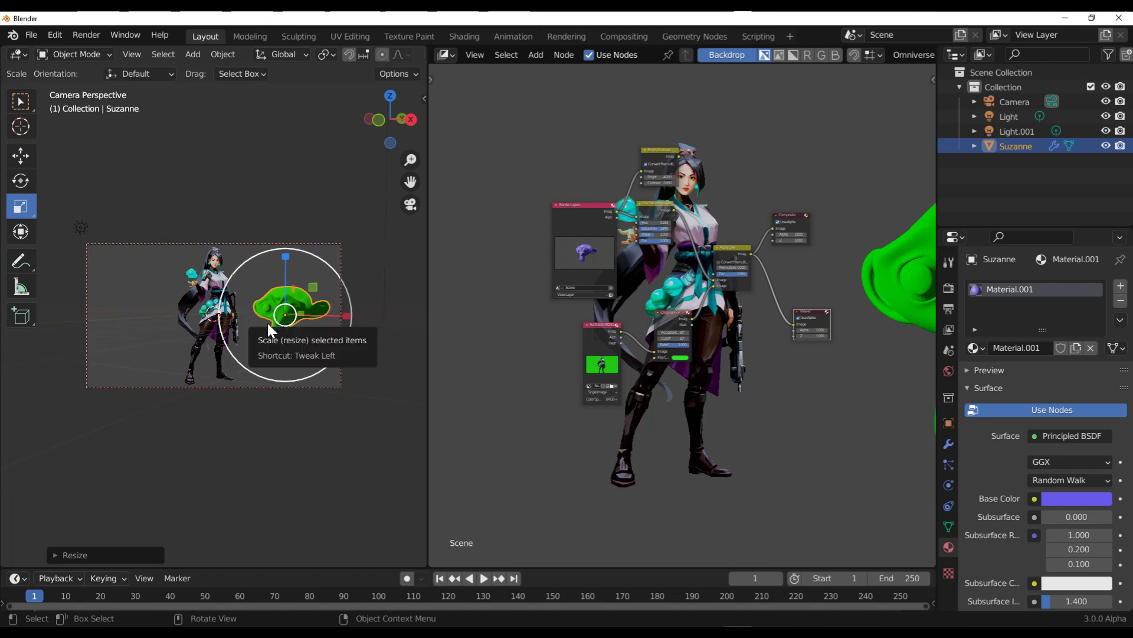
{"action": "key", "text": "Home"}
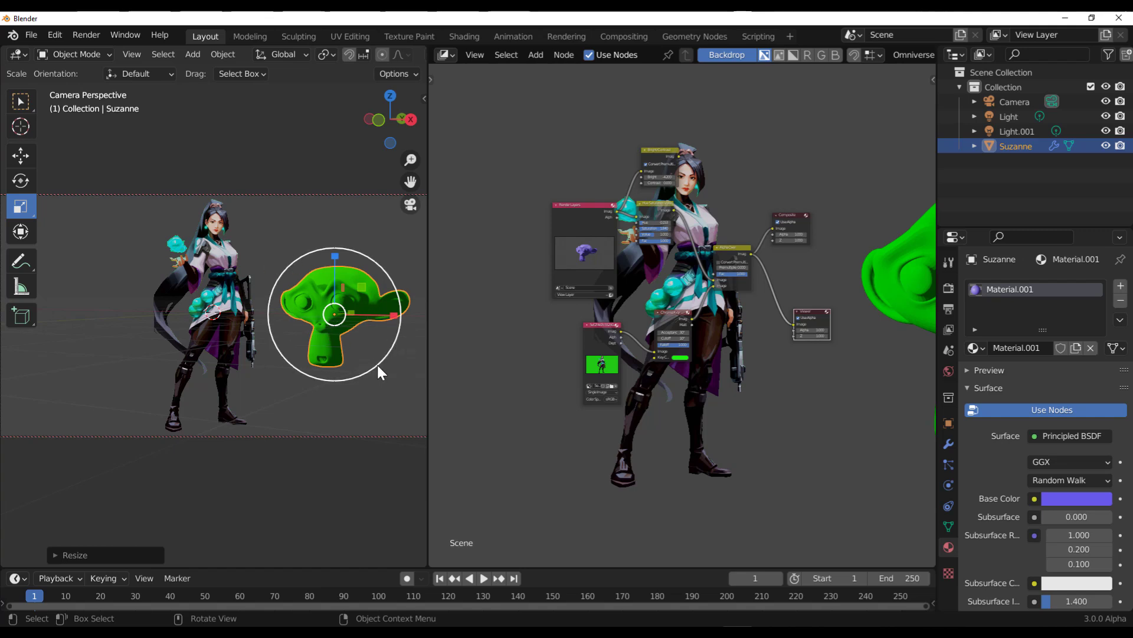
{"action": "left_click", "coordinate": [21, 155]}
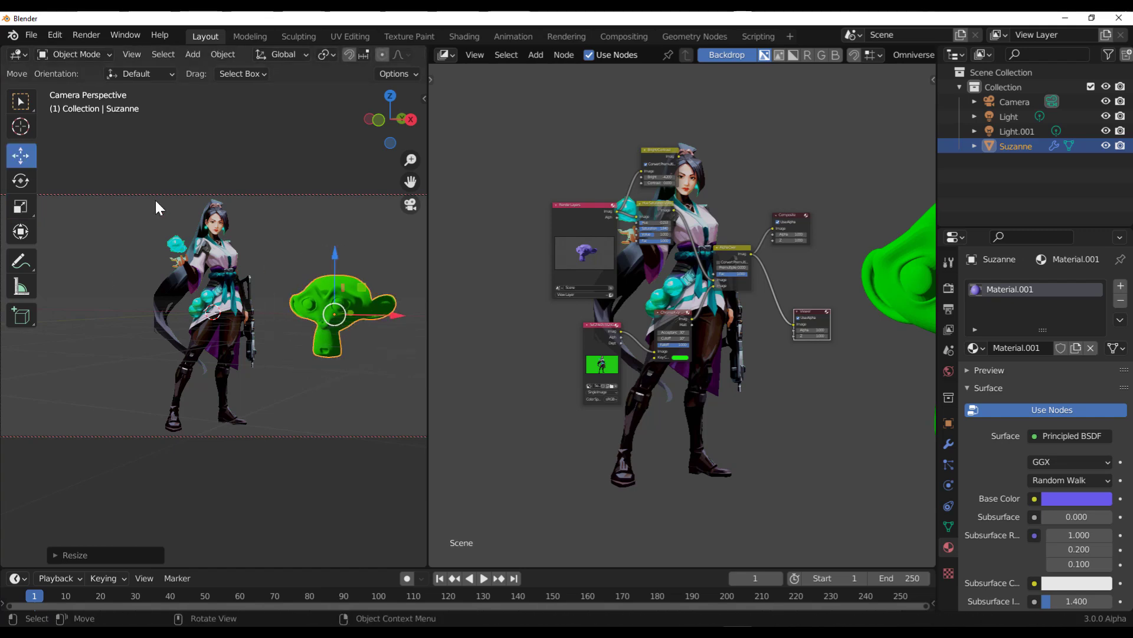
{"action": "left_click_drag", "start_coordinate": [406, 306], "coordinate": [300, 232]}
- Place Suzanne right beside the character and check it with an F12 render
{"action": "left_click_drag", "start_coordinate": [340, 281], "coordinate": [311, 289]}
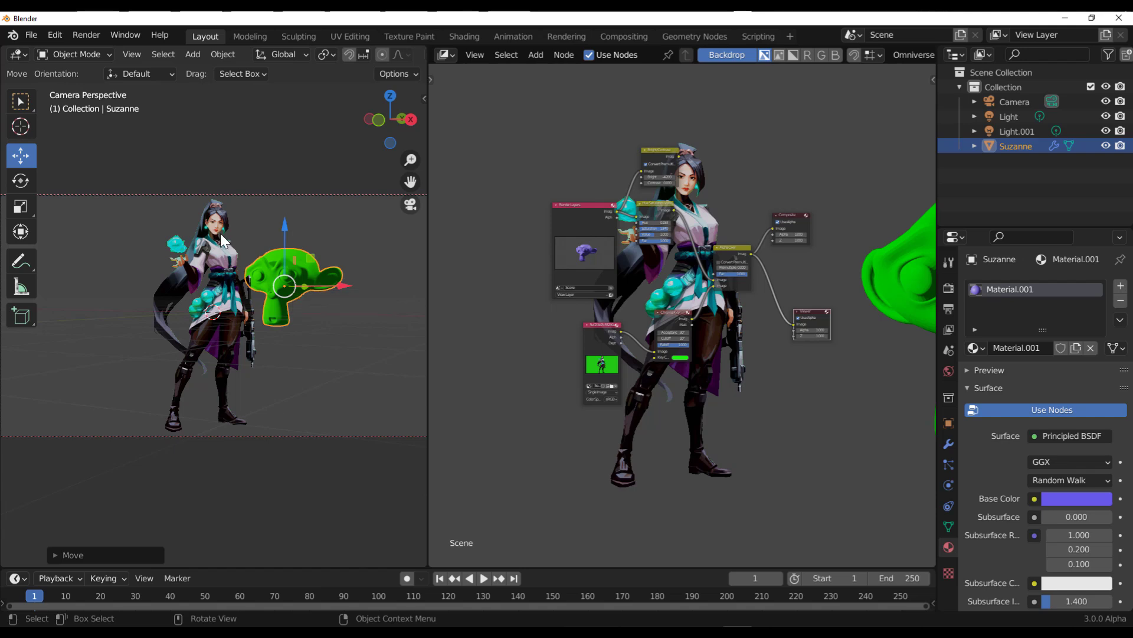
{"action": "mouse_move", "coordinate": [348, 286]}
{"action": "left_mouse_down"}
{"action": "mouse_move", "coordinate": [378, 286]}
{"action": "mouse_move", "coordinate": [323, 288]}
{"action": "mouse_move", "coordinate": [342, 301]}
{"action": "left_mouse_up"}
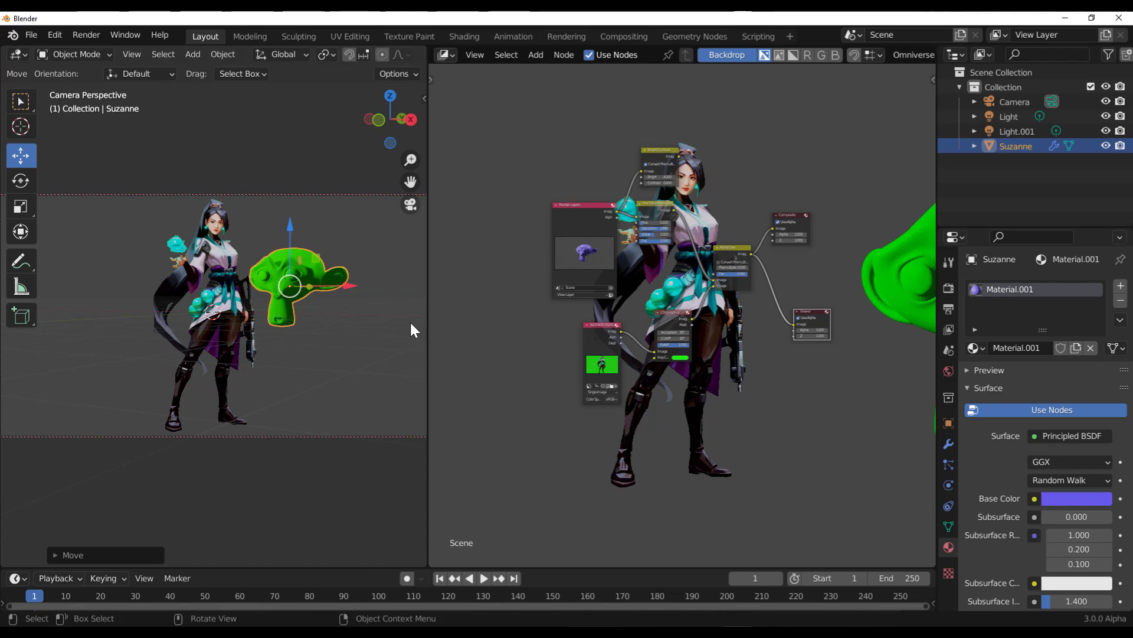
{"action": "key", "text": "F12"}
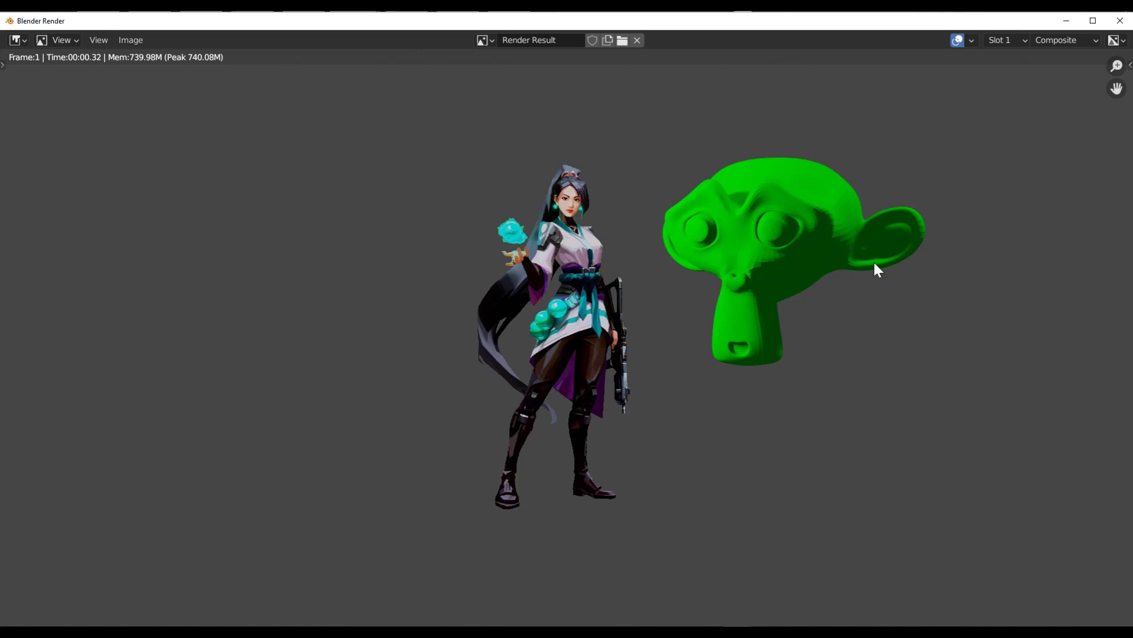
{"action": "left_click", "coordinate": [1120, 21]}
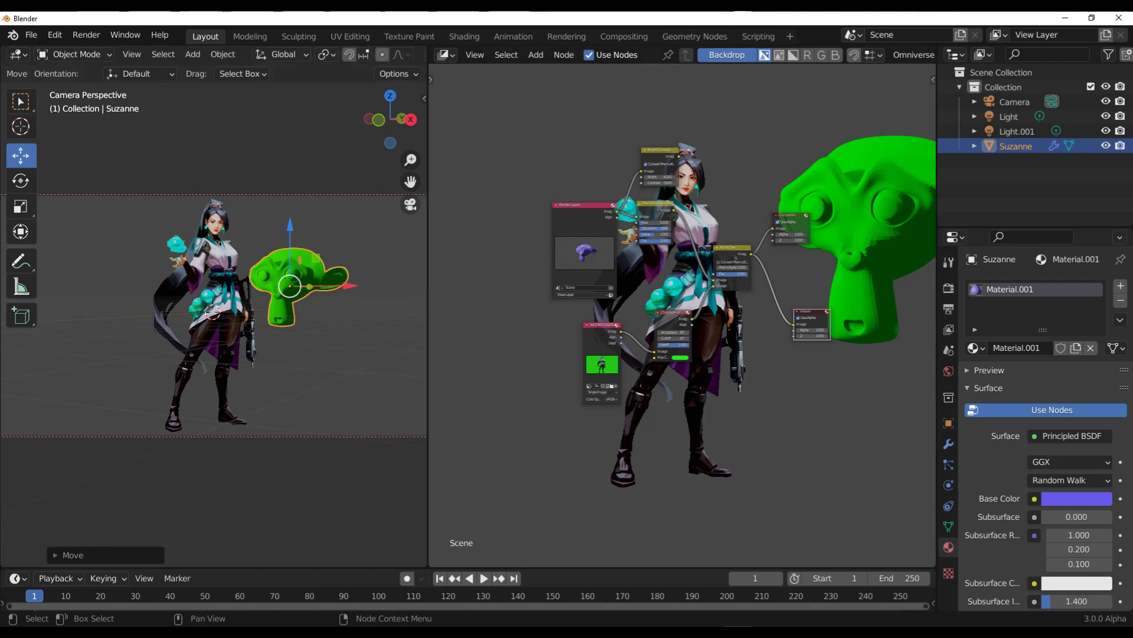
{"action": "scroll", "coordinate": [685, 320], "scroll_direction": "up", "scroll_amount": 1}
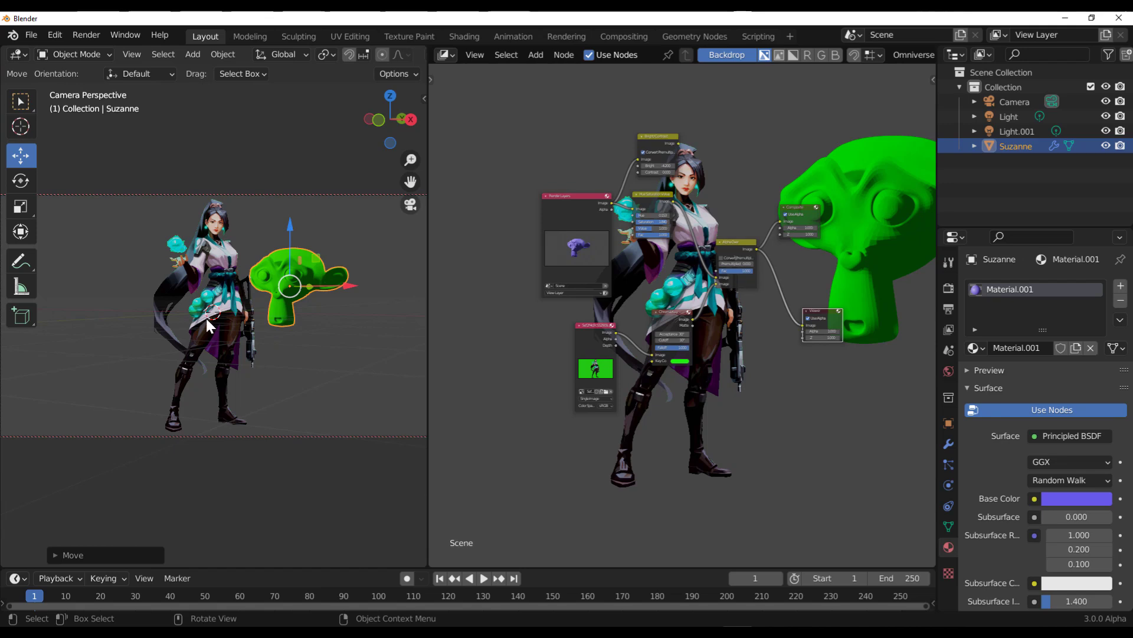
{"action": "key", "text": "KP_0"}
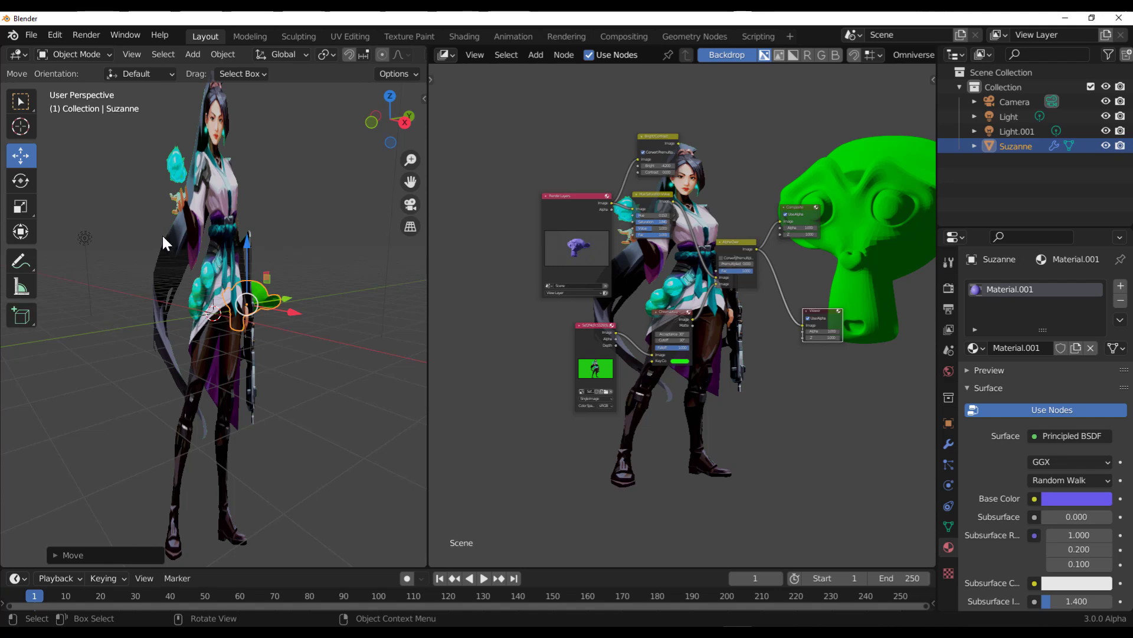
{"action": "key", "text": "KP_0"}
{"action": "scroll", "coordinate": [635, 315], "scroll_direction": "down", "scroll_amount": 2}
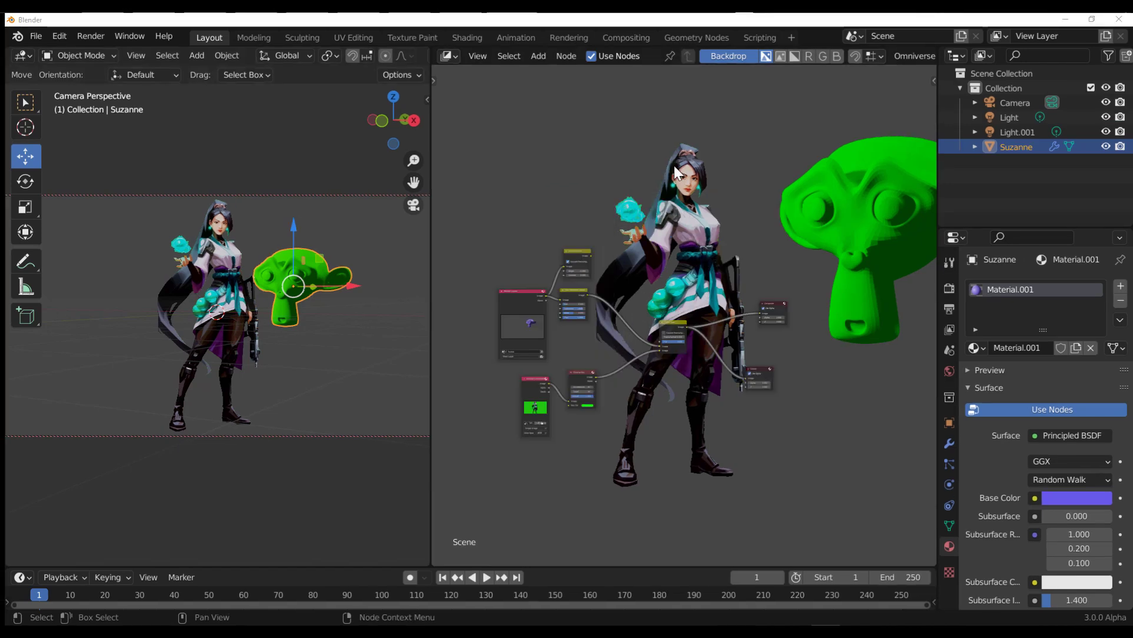
{"action": "scroll", "coordinate": [634, 391], "scroll_direction": "up", "scroll_amount": 4}
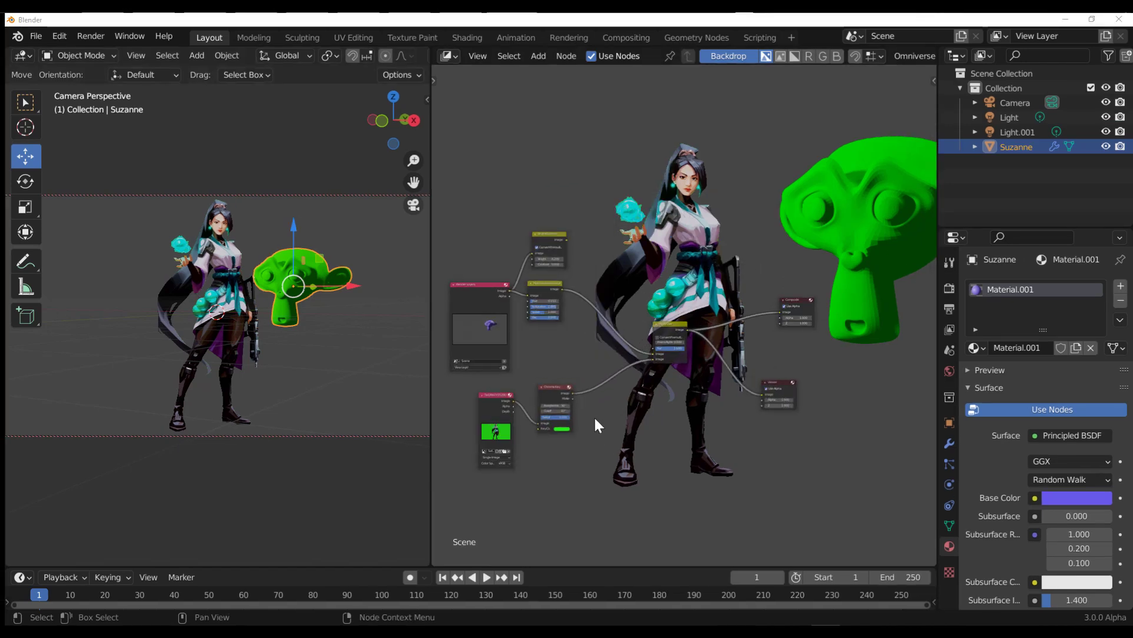
{"action": "scroll", "coordinate": [629, 409], "scroll_direction": "up", "scroll_amount": 2}
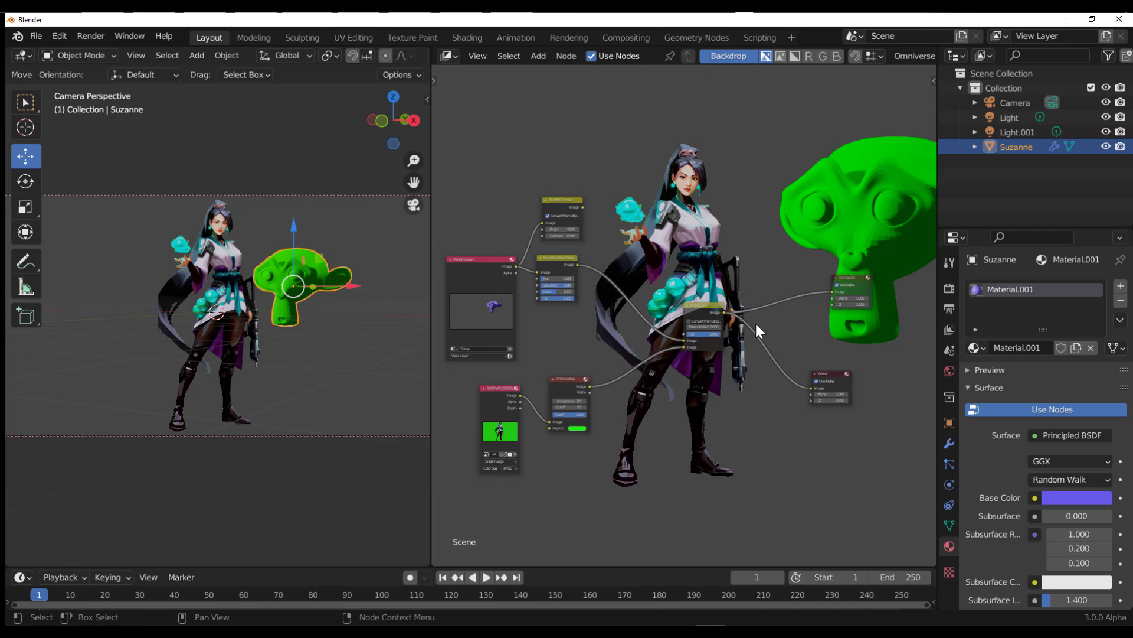
- Search 'trans' and drop a Translate node onto the Chroma Key–Alpha Over link
{"action": "key", "text": "shift+a"}
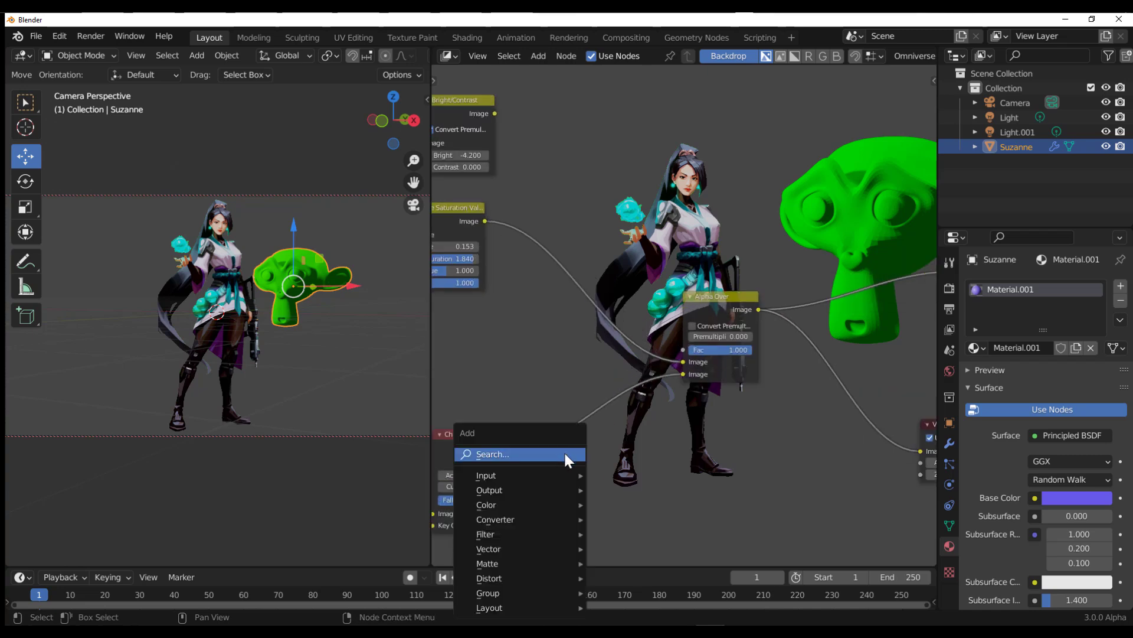
{"action": "type", "text": "trans"}
{"action": "key", "text": "Down"}
{"action": "key", "text": "Up"}
{"action": "key", "text": "Down"}
{"action": "key", "text": "Up"}
{"action": "key", "text": "Down"}
{"action": "key", "text": "Return"}
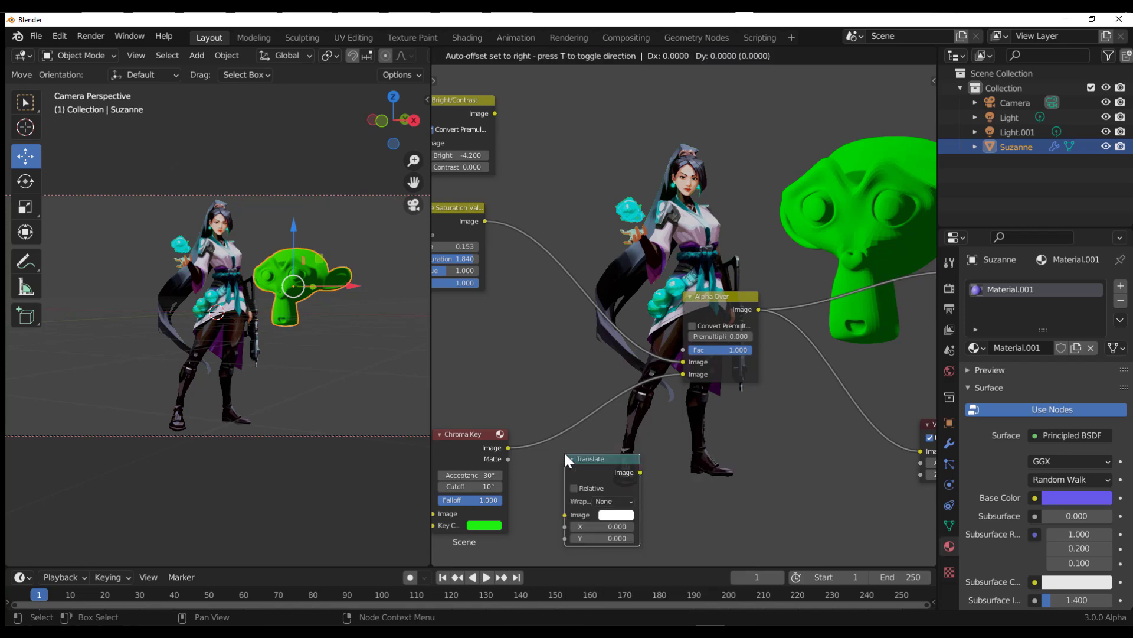
{"action": "left_click", "coordinate": [561, 405]}
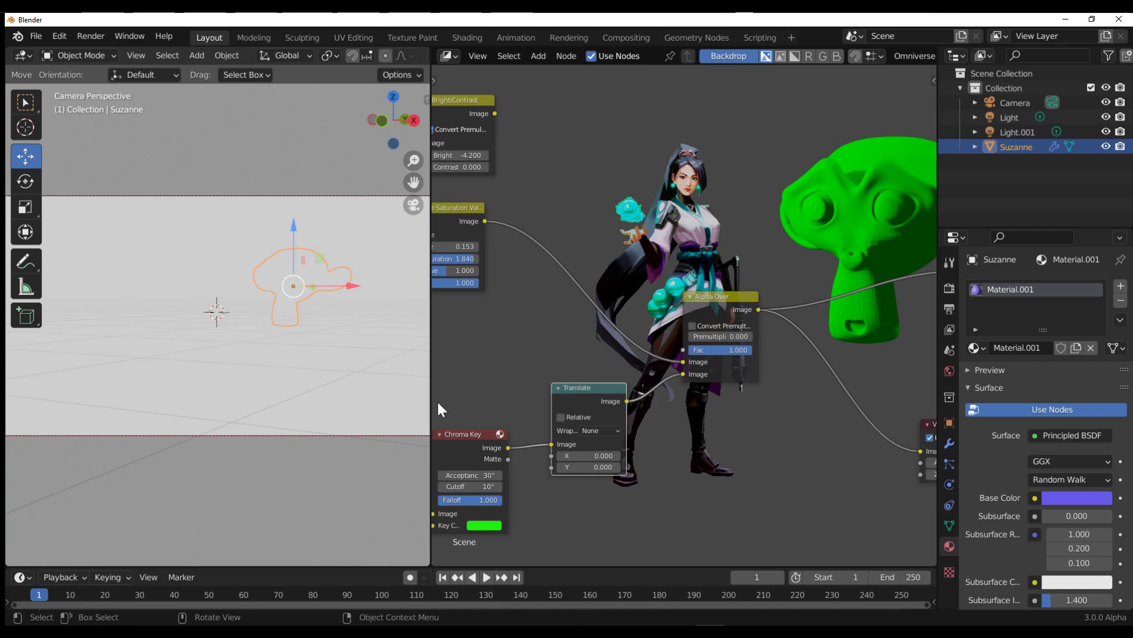
- Set the Translate X offset to 52.800, then mute the node with M
{"action": "scroll", "coordinate": [632, 439], "scroll_direction": "up", "scroll_amount": 1}
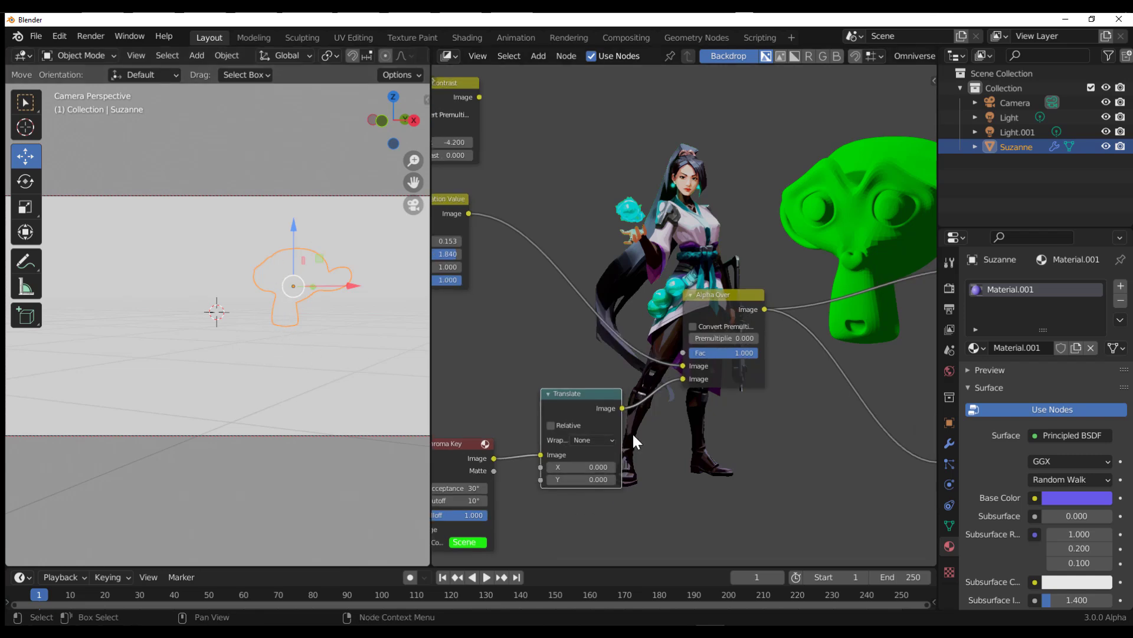
{"action": "scroll", "coordinate": [632, 432], "scroll_direction": "up", "scroll_amount": 2}
{"action": "left_click_drag", "start_coordinate": [558, 522], "coordinate": [587, 522]}
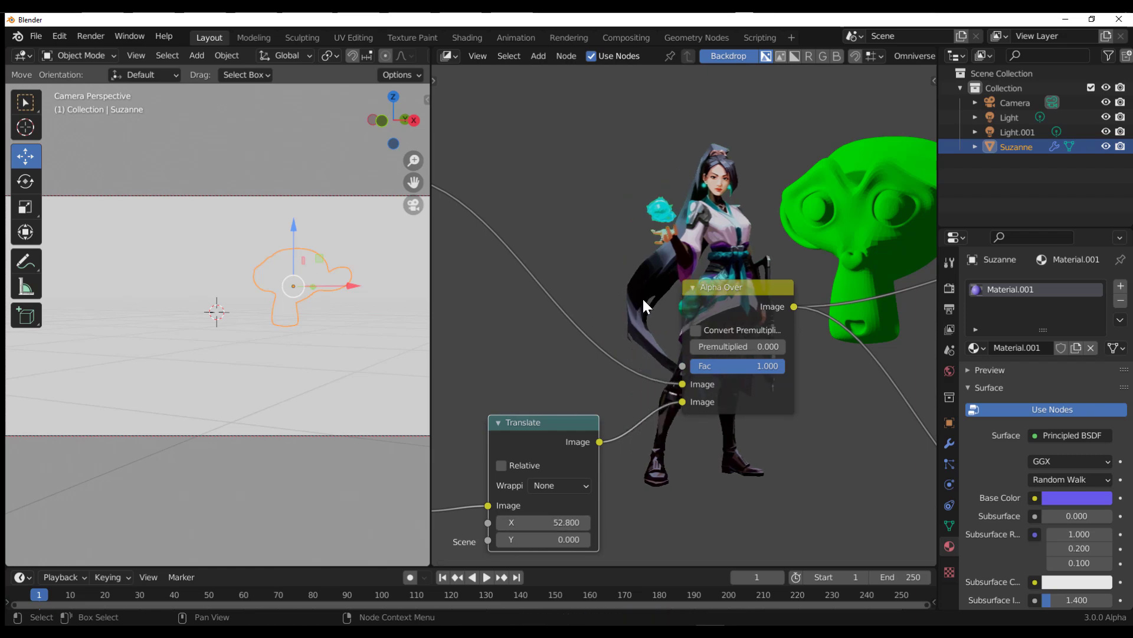
{"action": "scroll", "coordinate": [668, 307], "scroll_direction": "down", "scroll_amount": 2}
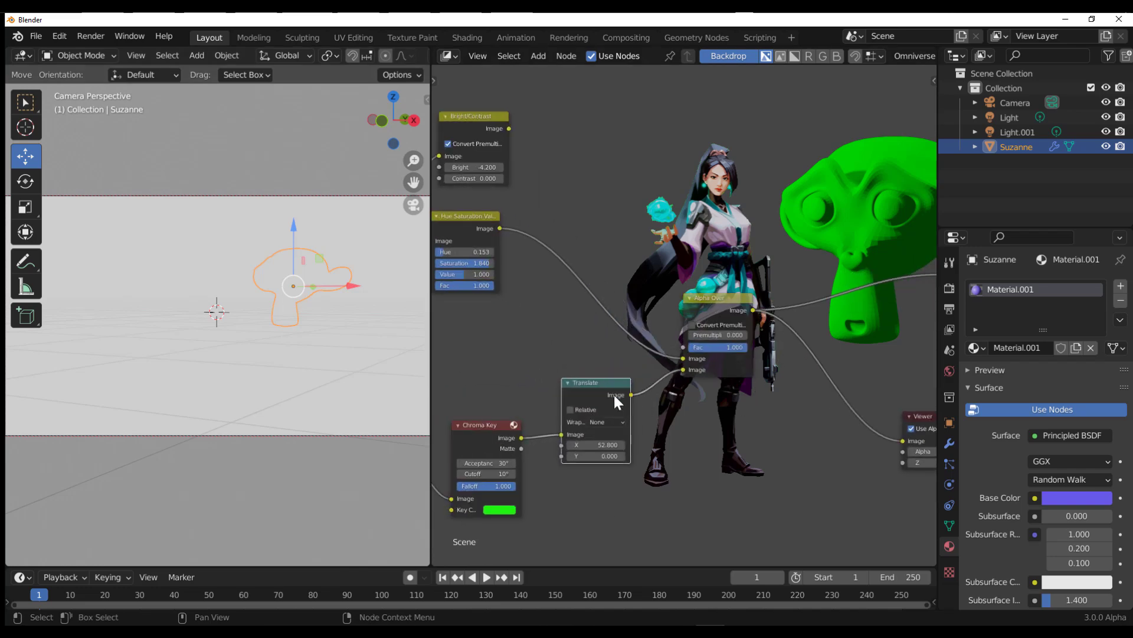
{"action": "key", "text": "m"}
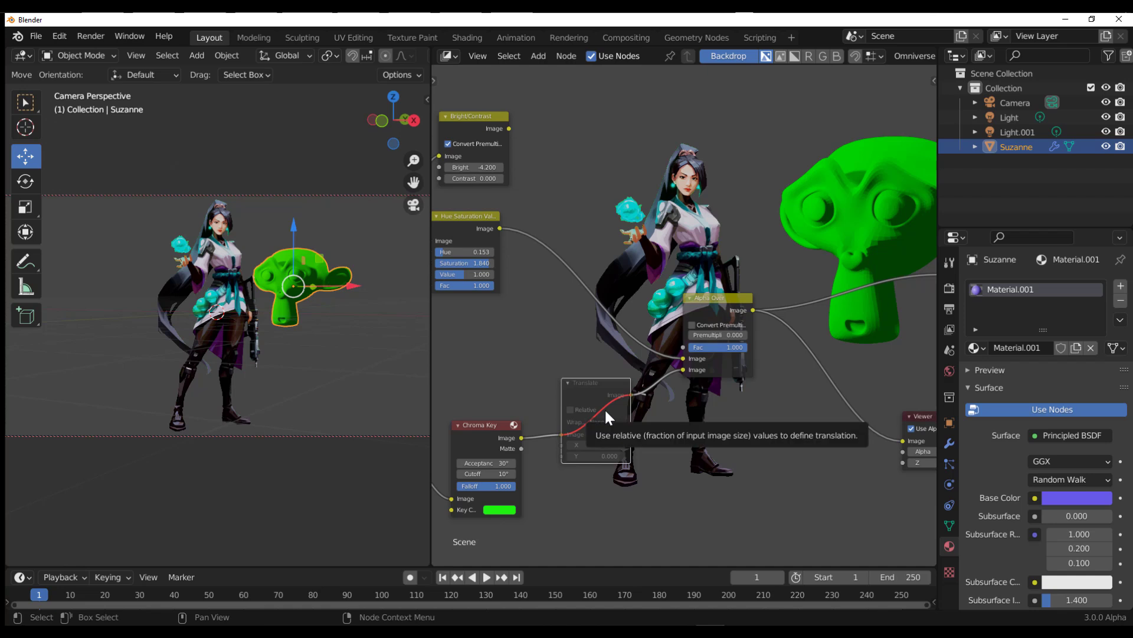
- Search 'hue' and insert a Hue Saturation Value node on the Alpha Over output
{"action": "key", "text": "shift+a"}
{"action": "left_click", "coordinate": [789, 402]}
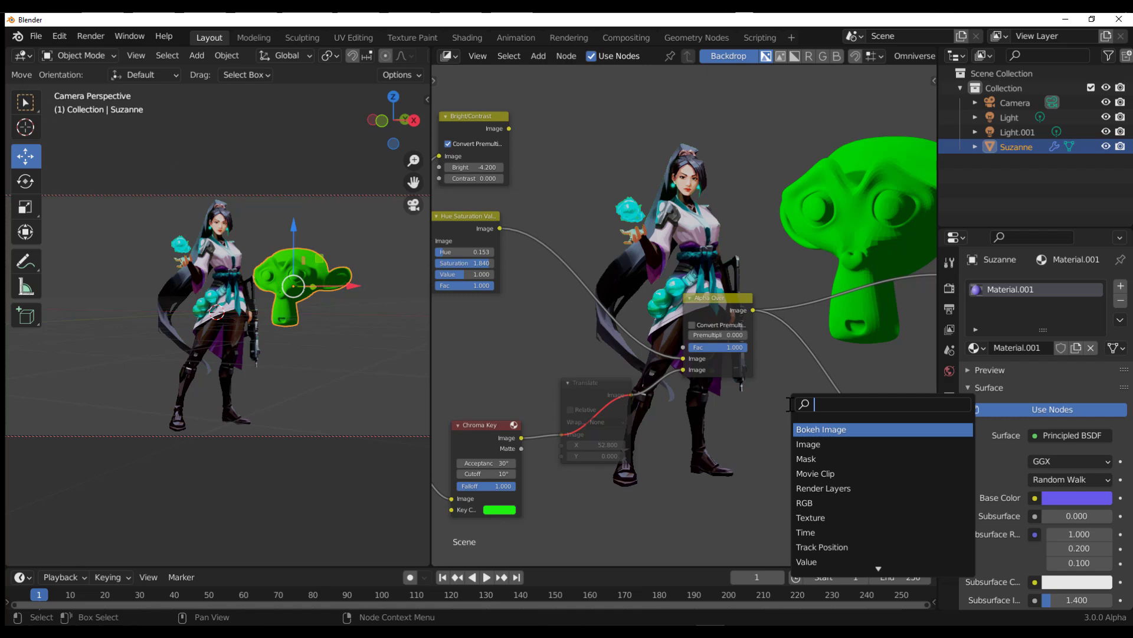
{"action": "type", "text": "hue"}
{"action": "key", "text": "Down"}
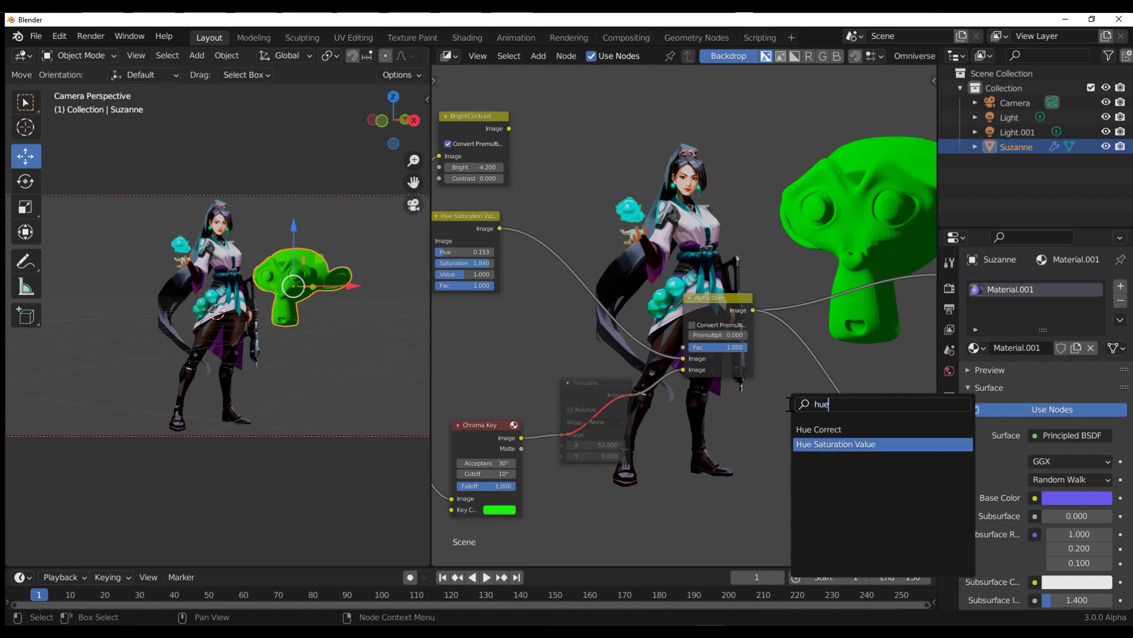
{"action": "key", "text": "Return"}
{"action": "left_click", "coordinate": [801, 354]}
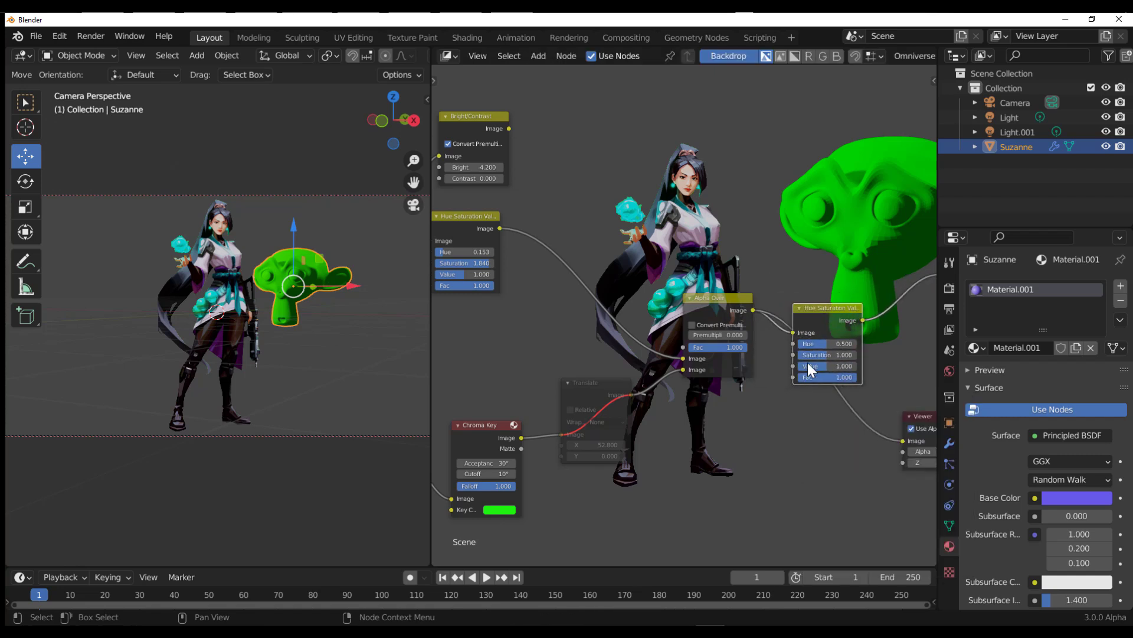
- Connect the Hue Saturation Value output to the Viewer node
{"action": "scroll", "coordinate": [723, 469], "scroll_direction": "down", "scroll_amount": 2}
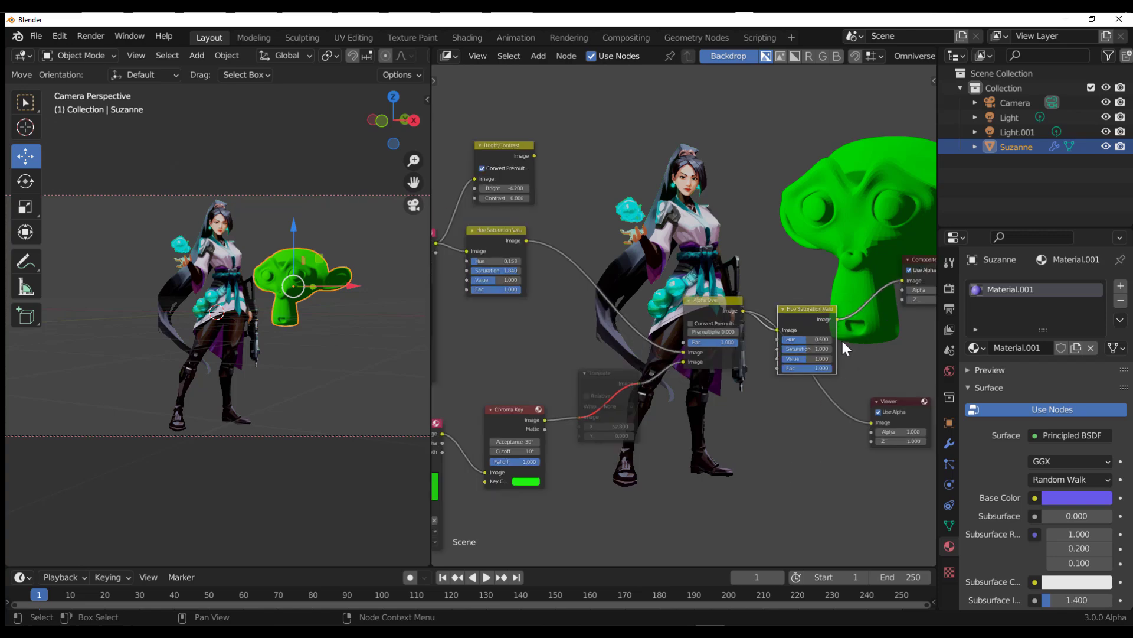
{"action": "left_click_drag", "start_coordinate": [837, 319], "coordinate": [872, 420]}
{"action": "scroll", "coordinate": [780, 380], "scroll_direction": "up", "scroll_amount": 3}
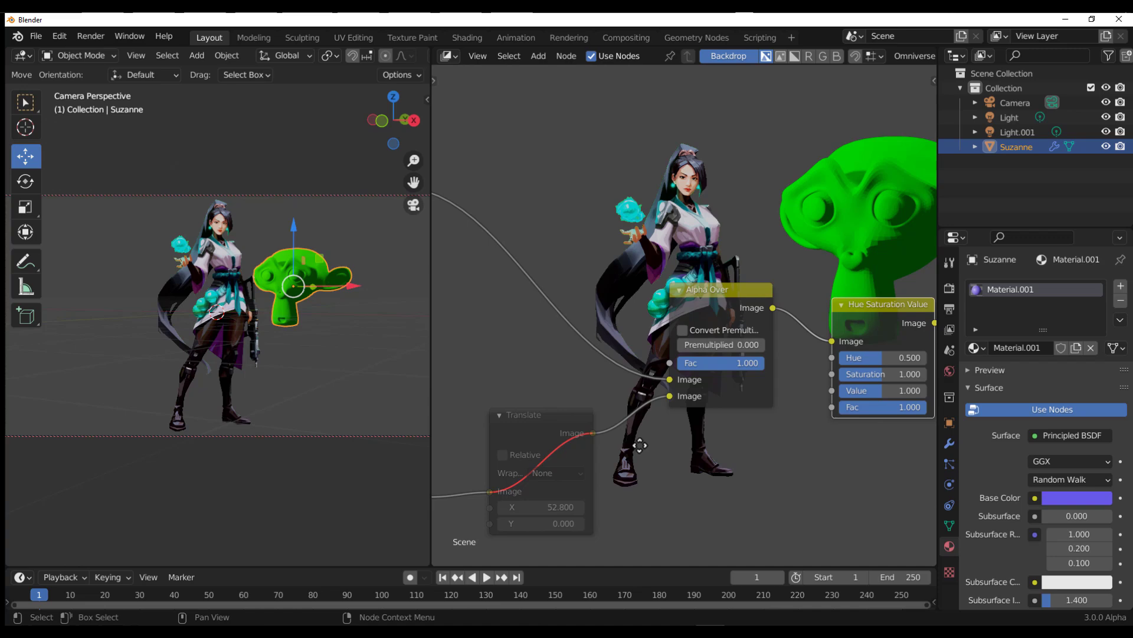
{"action": "middle_click_drag", "start_coordinate": [644, 445], "coordinate": [504, 452]}
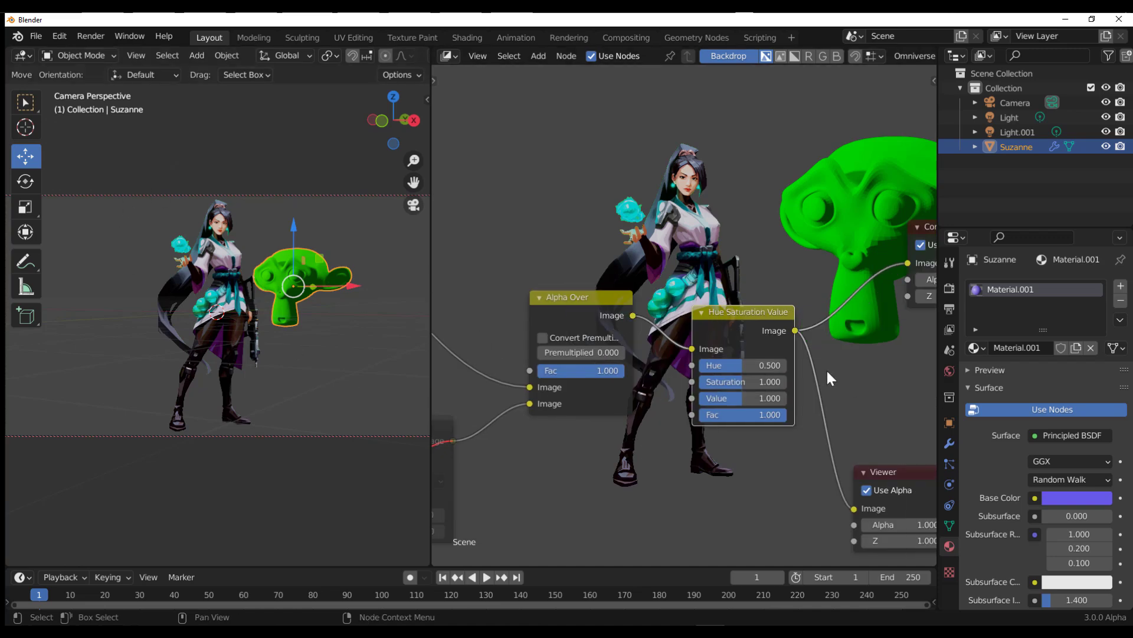
{"action": "scroll", "coordinate": [827, 371], "scroll_direction": "up", "scroll_amount": 2}
- Set Hue to 0.360 and Saturation to 1.560, turning Suzanne yellow
{"action": "mouse_move", "coordinate": [777, 391]}
{"action": "left_mouse_down"}
{"action": "mouse_move", "coordinate": [809, 390]}
{"action": "mouse_move", "coordinate": [767, 390]}
{"action": "left_mouse_up"}
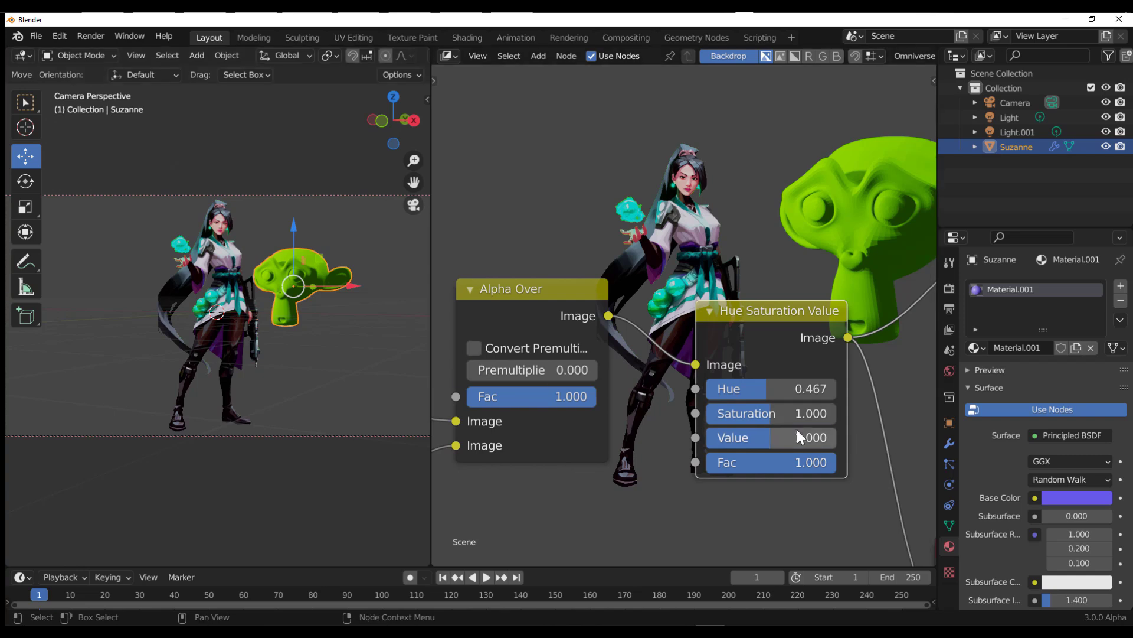
{"action": "key", "text": "g"}
{"action": "left_click", "coordinate": [735, 417]}
{"action": "left_click_drag", "start_coordinate": [735, 417], "coordinate": [713, 386]}
{"action": "scroll", "coordinate": [714, 386], "scroll_direction": "down", "scroll_amount": 2}
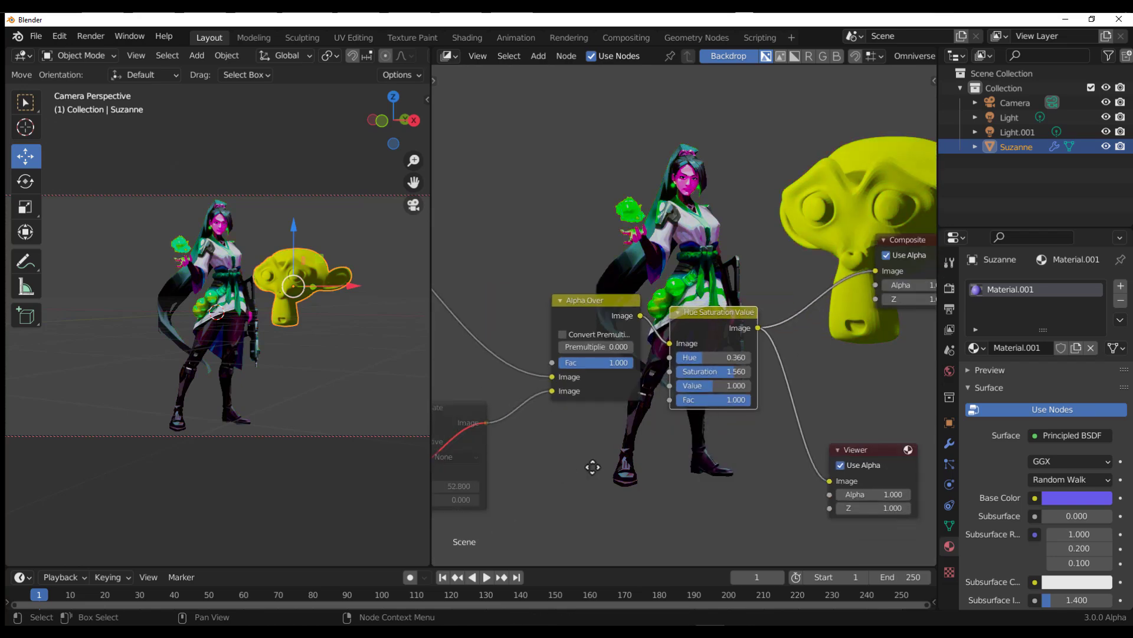
- Set the Translate node's X offset to 103.700, moving the keyed character beside the yellow Suzanne
{"action": "middle_click_drag", "start_coordinate": [567, 470], "coordinate": [743, 436]}
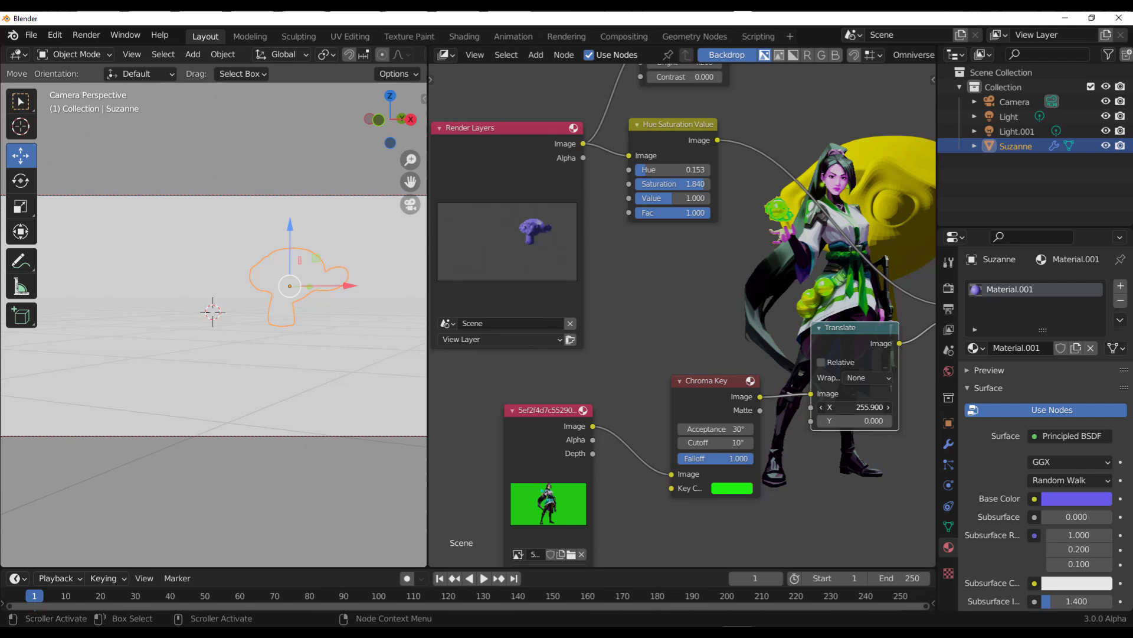
{"action": "left_click_drag", "start_coordinate": [856, 407], "coordinate": [773, 407]}
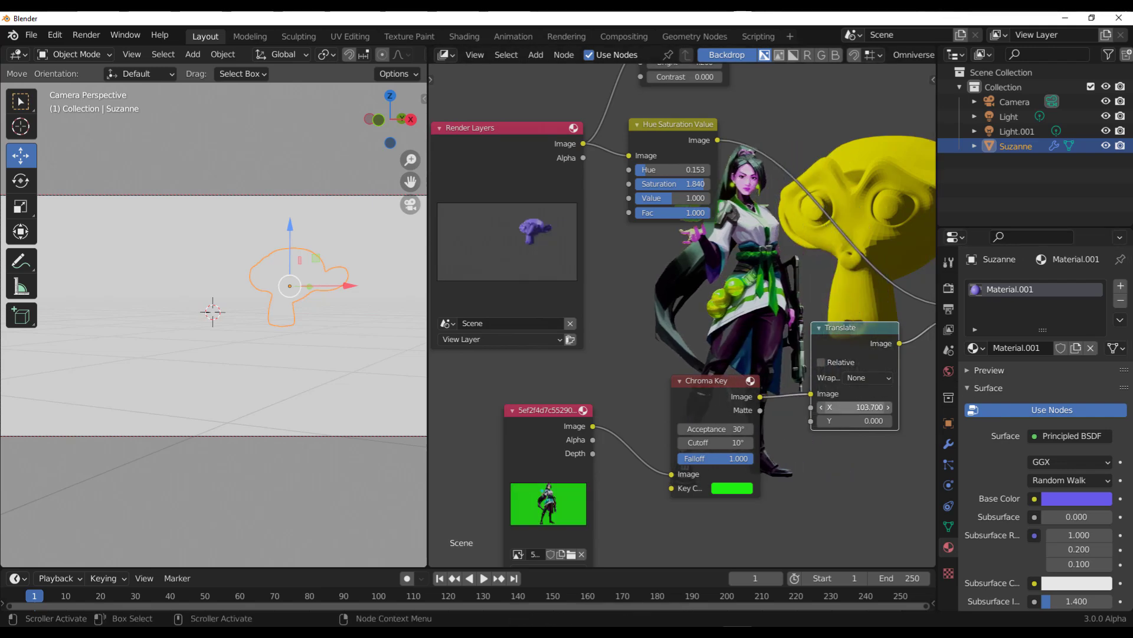